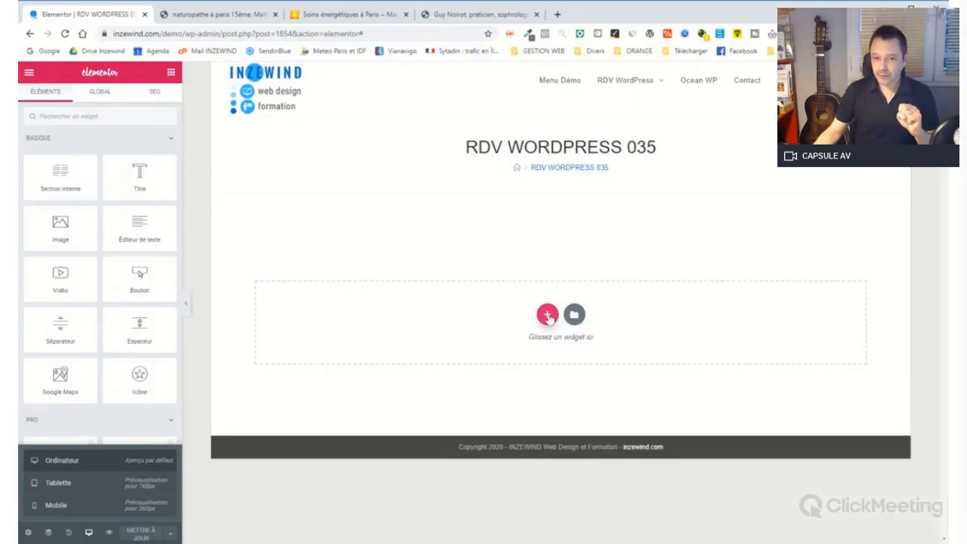
- Add a two-column section of equal widths and place an Image widget in its first column
click(547, 315)
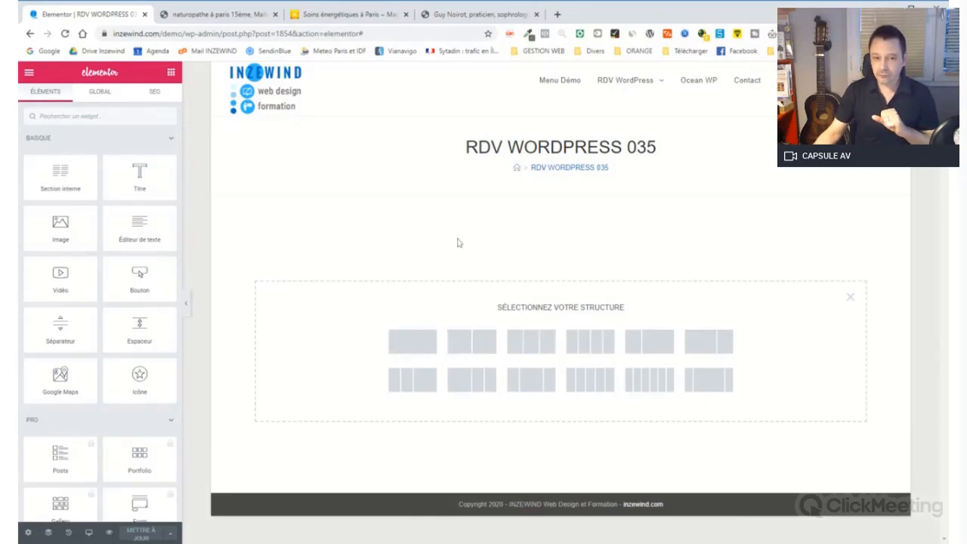
click(466, 344)
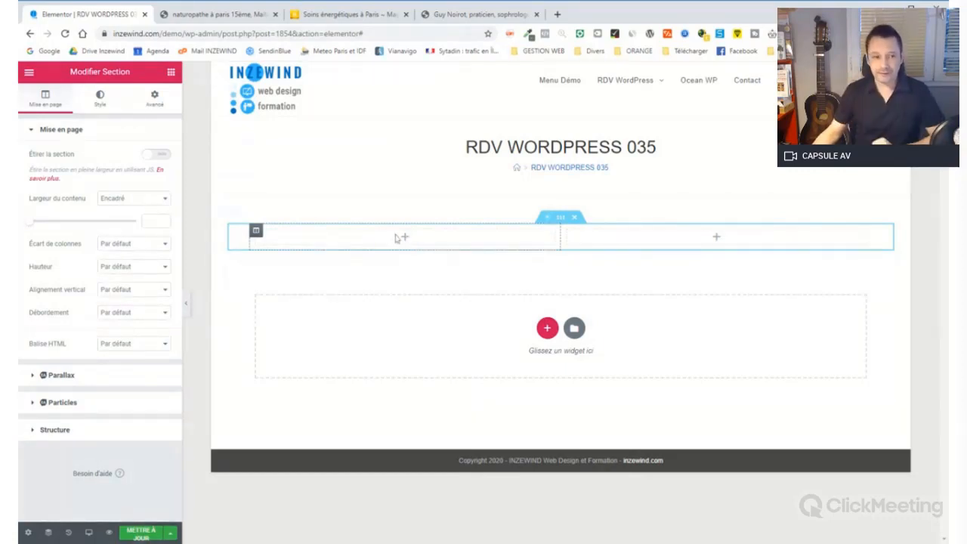
click(171, 72)
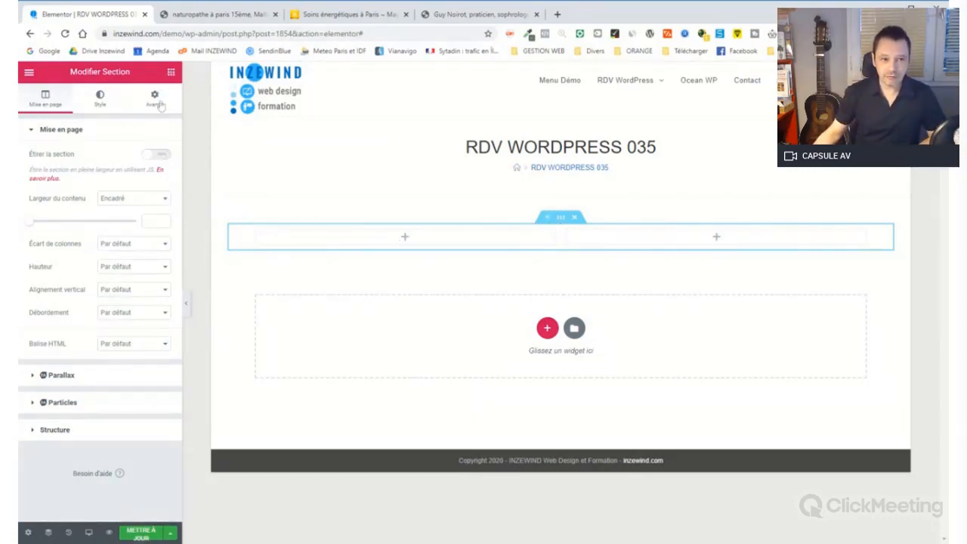
mouse_move(89, 225)
mouse_down()
mouse_move(404, 237)
mouse_move(376, 239)
mouse_up()
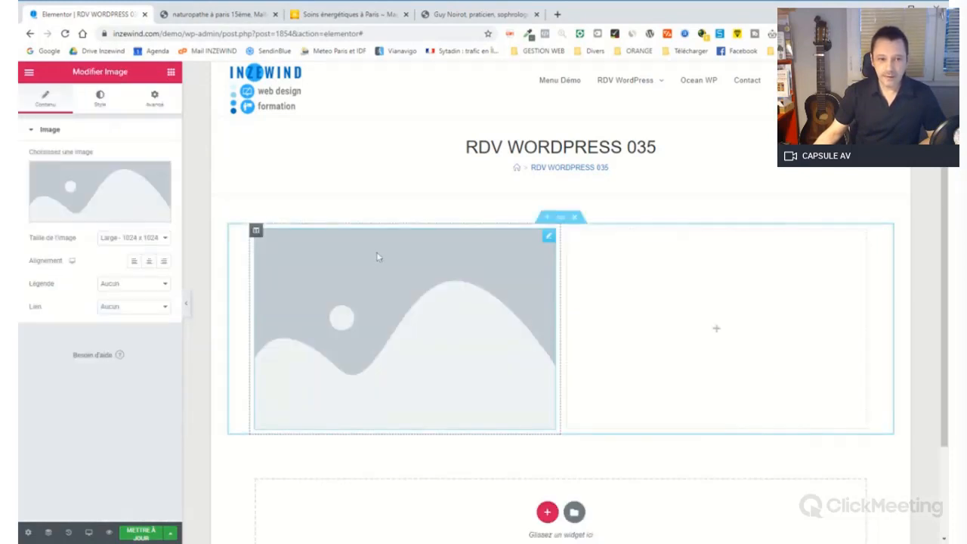
- Place a text editor widget in the empty second column of the section
click(171, 72)
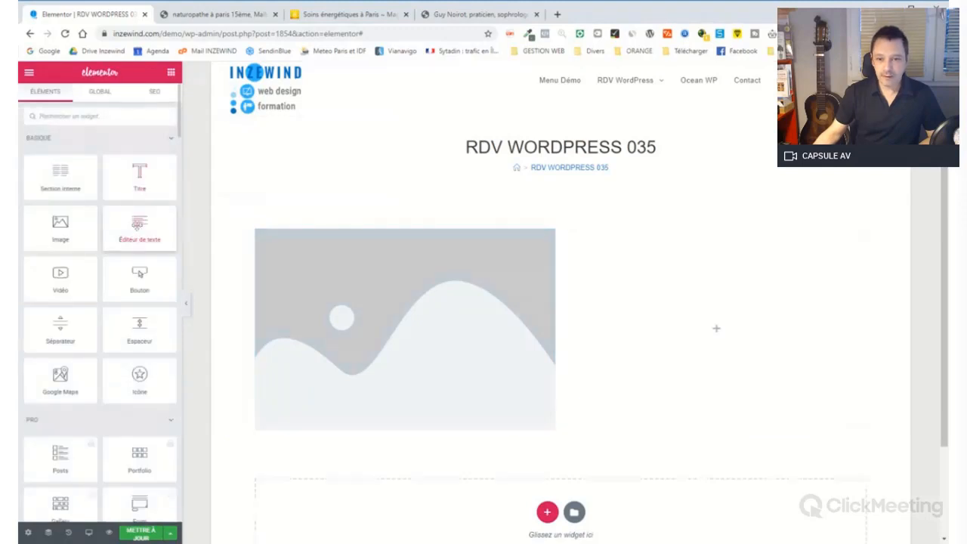
drag(139, 225, 665, 325)
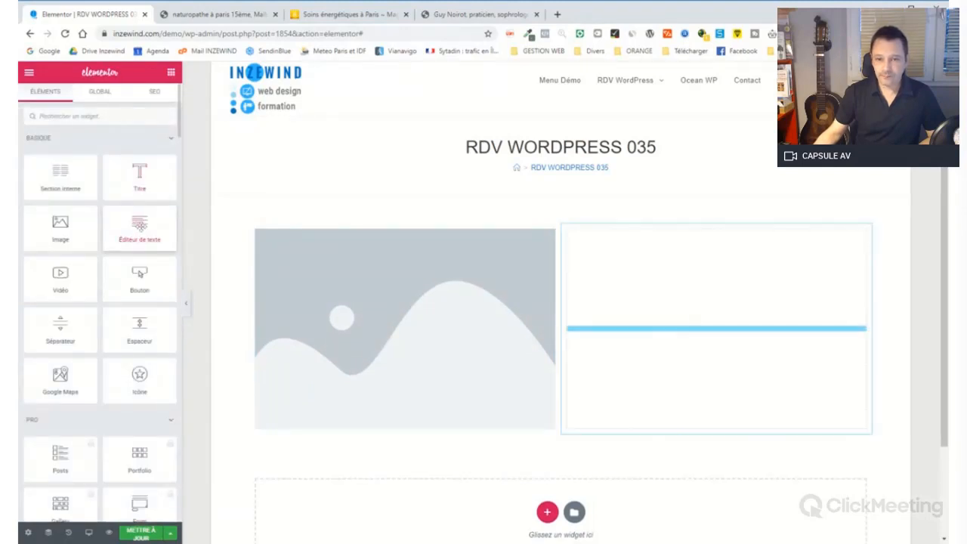
drag(664, 325, 667, 325)
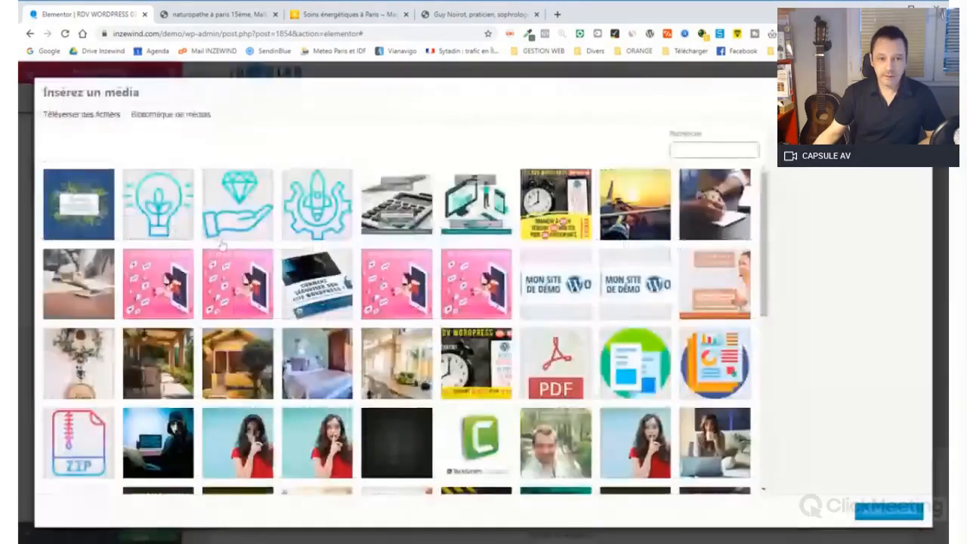
- Insert the yellow house photo titled "maison" from the media library into the image widget
scroll(465, 293, down, 3)
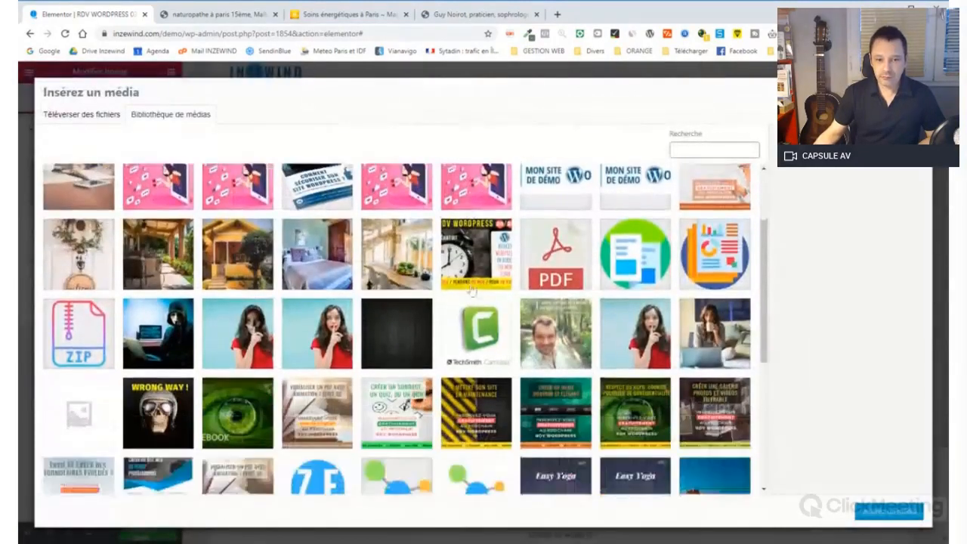
click(247, 261)
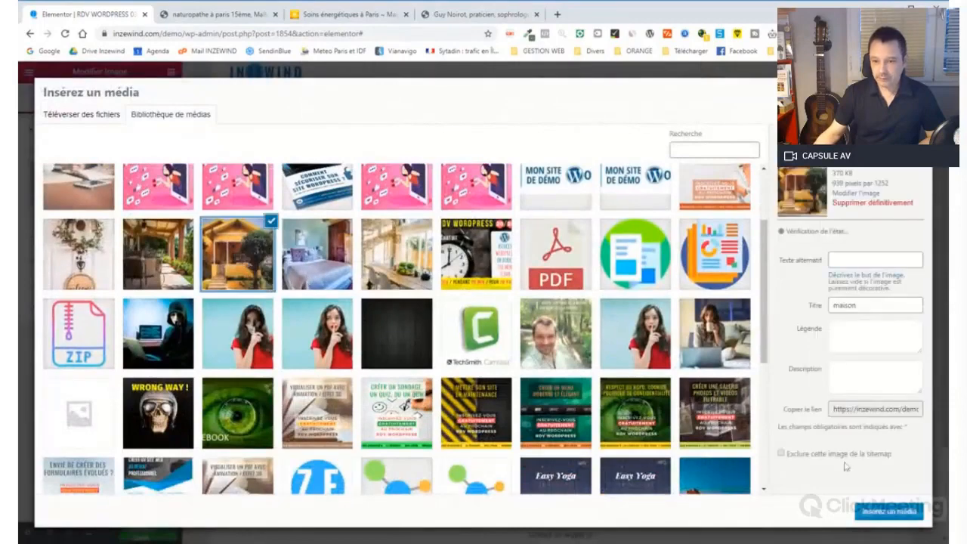
click(884, 510)
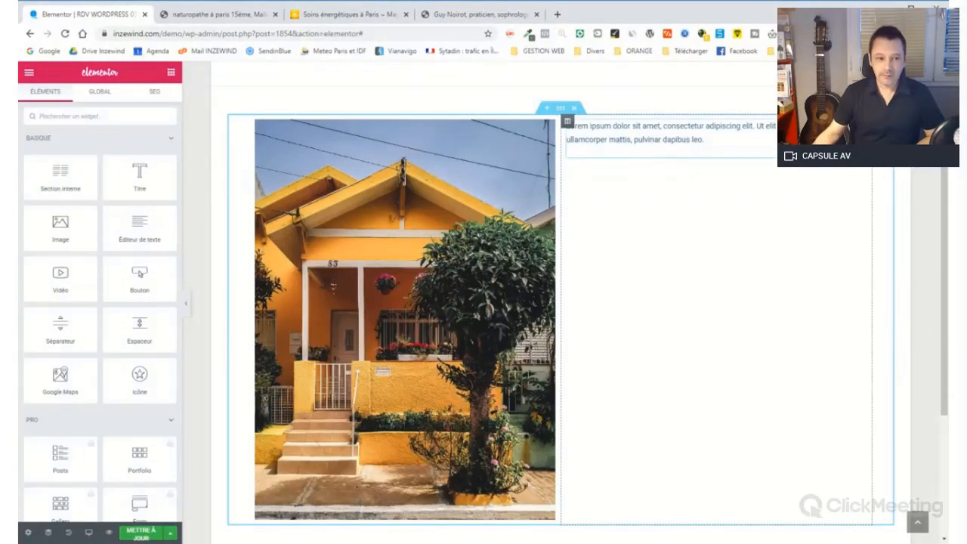
- Repeat the Lorem ipsum paragraph in the text widget to make four paragraphs, without extra blank lines between them
click(704, 141)
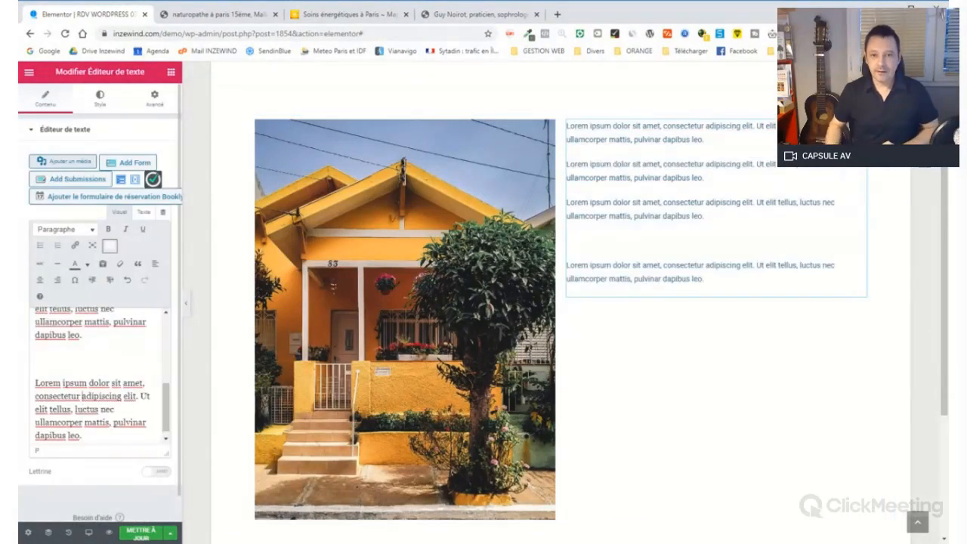
key(BackSpace)
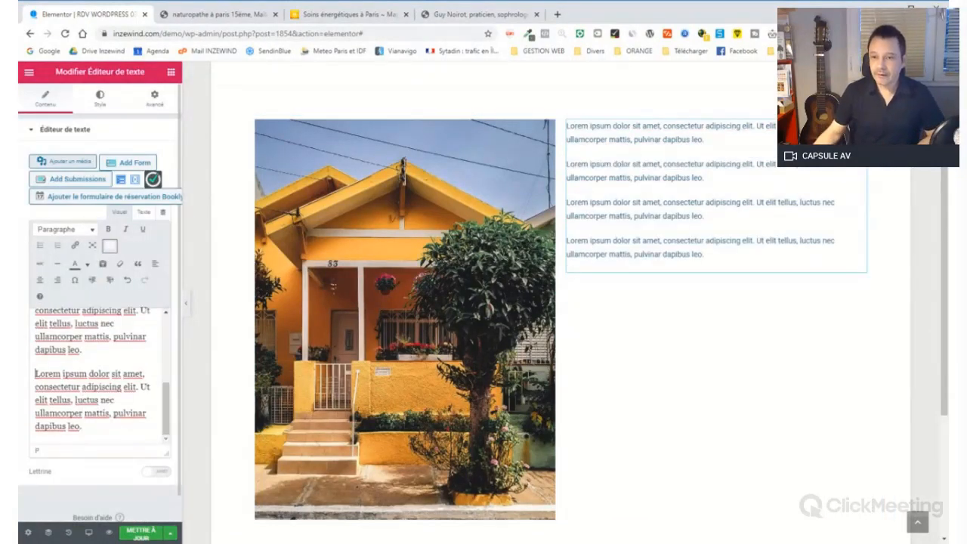
click(897, 267)
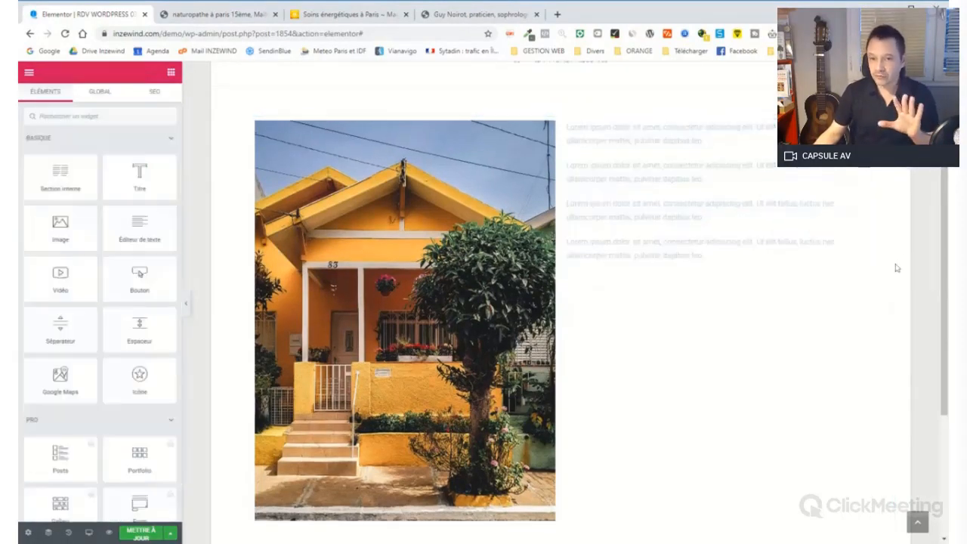
scroll(895, 267, up, 1)
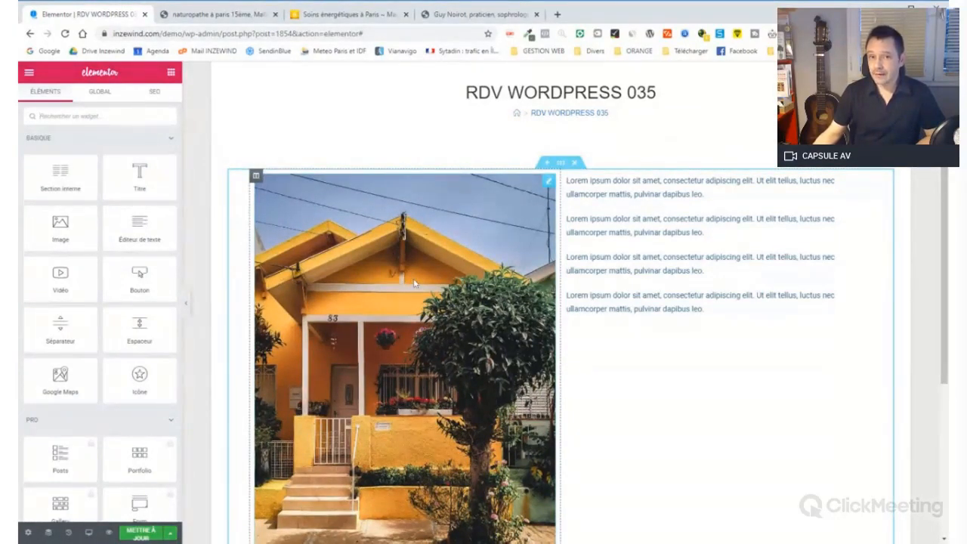
scroll(847, 234, down, 3)
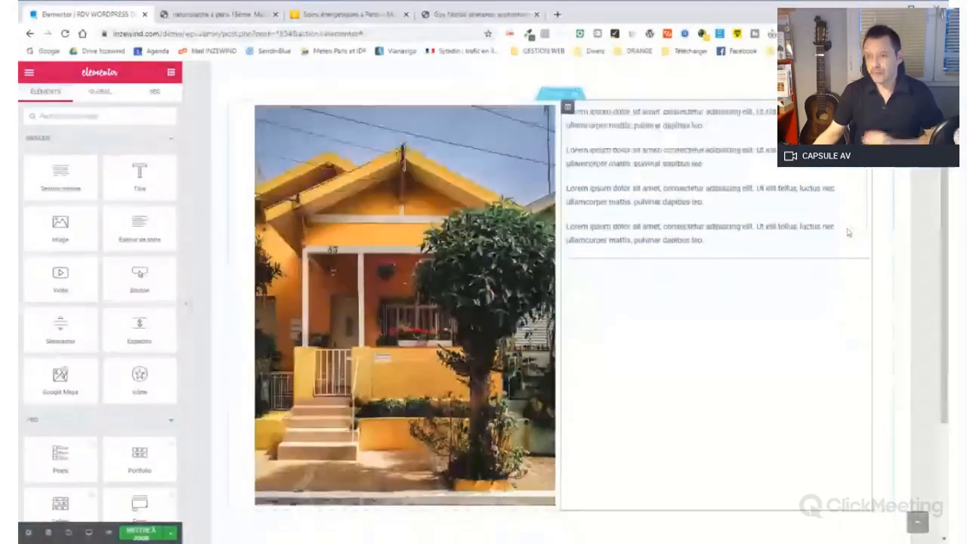
scroll(848, 233, up, 4)
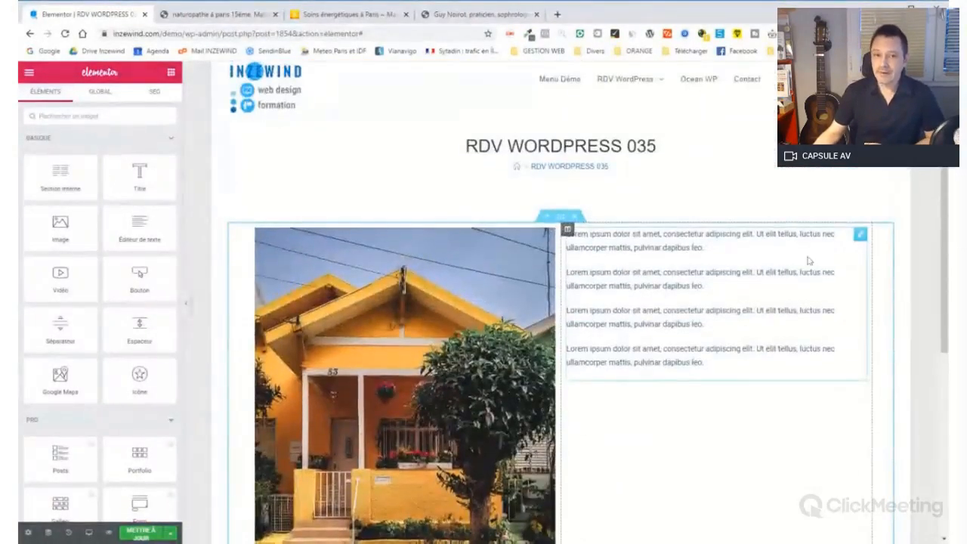
scroll(808, 259, down, 1)
scroll(808, 259, down, 1)
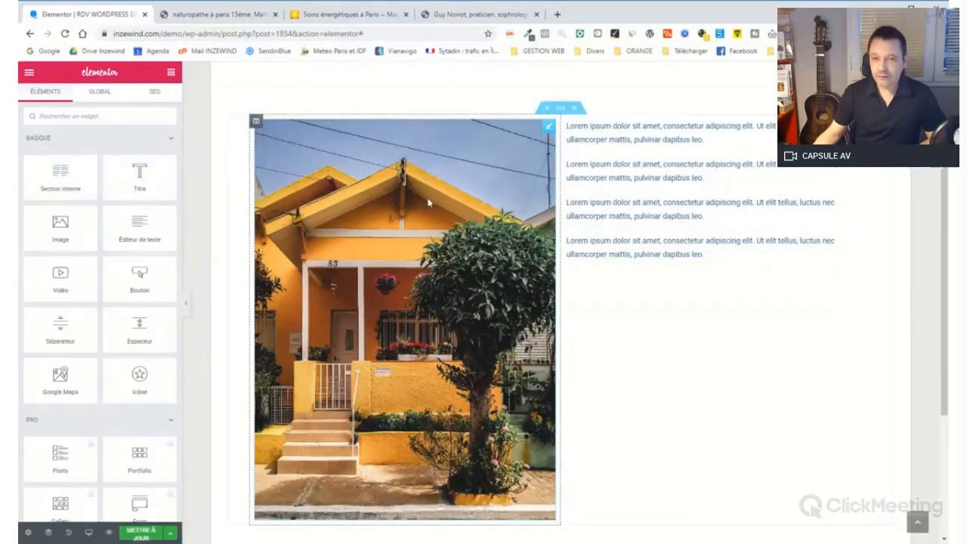
- Set the section's outer margins and inner padding to 0
click(560, 109)
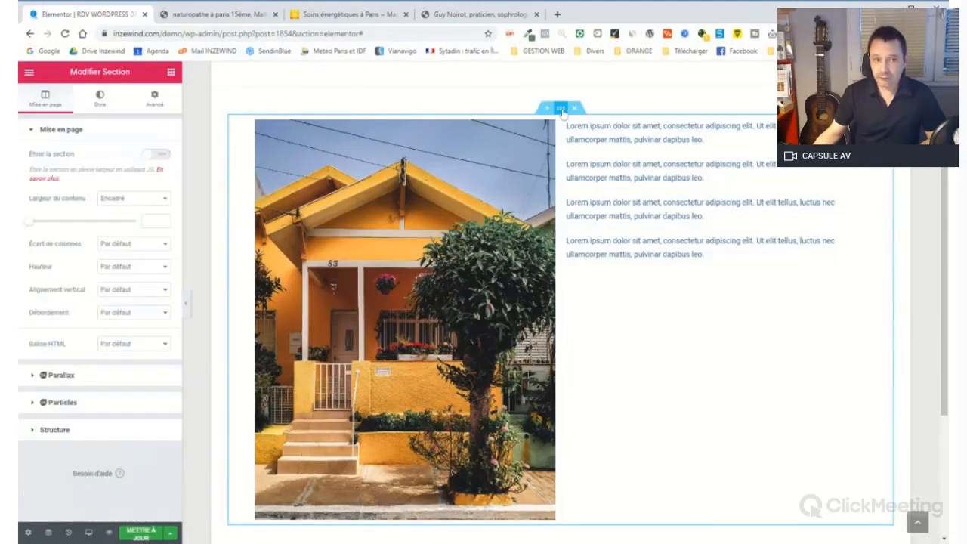
click(154, 102)
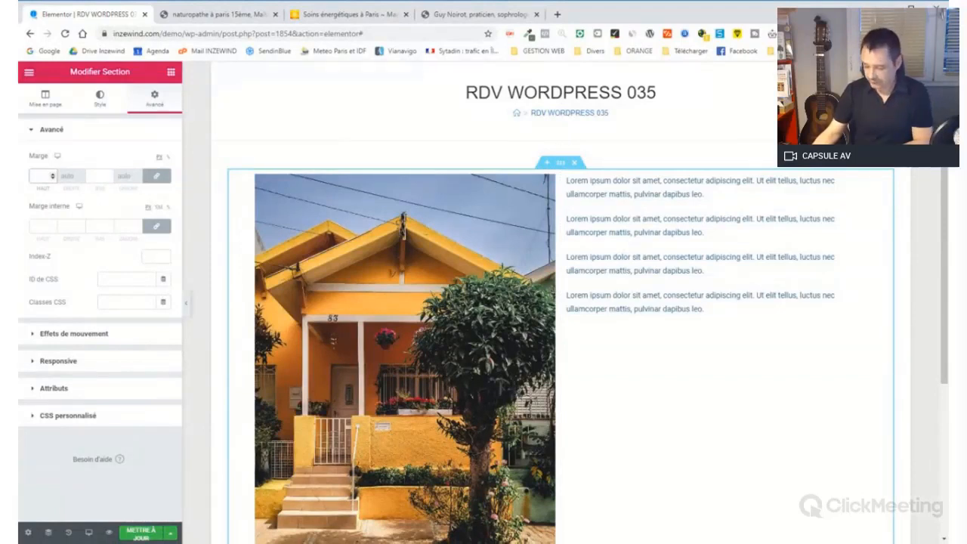
text(0)
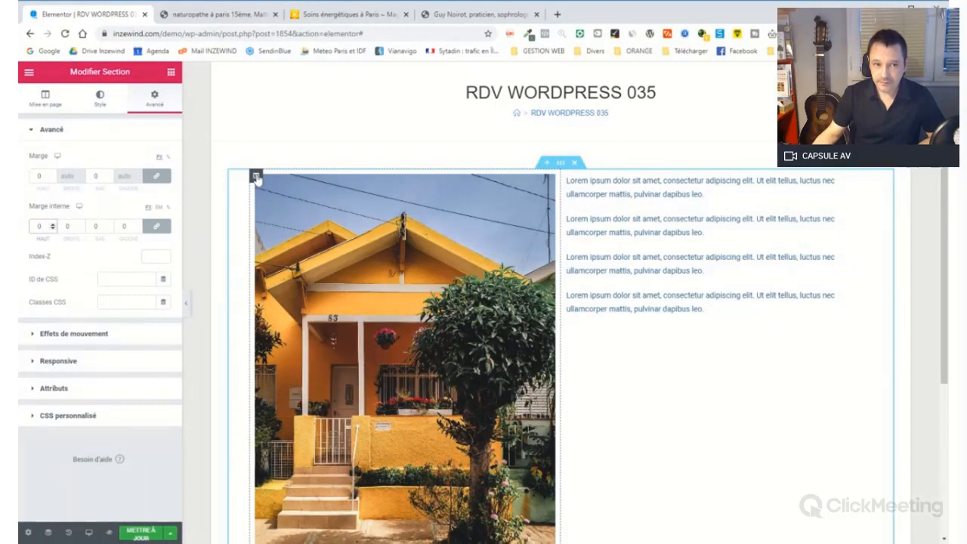
click(256, 176)
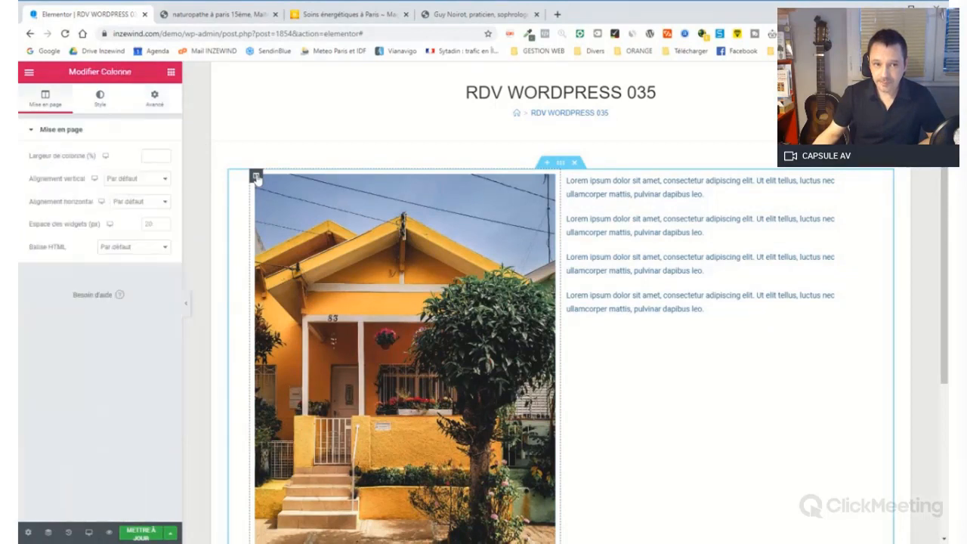
click(563, 165)
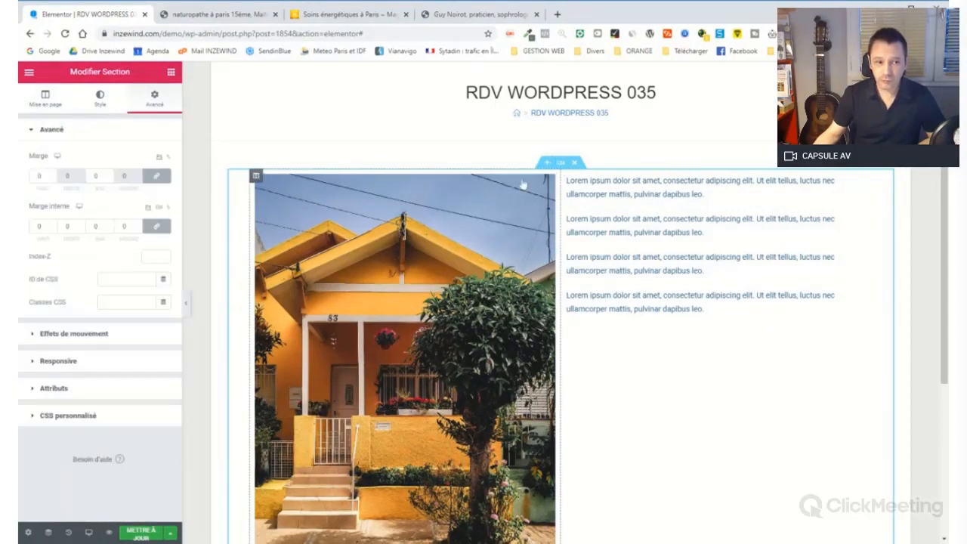
- Give the section a classic background in pale pink (#E8D1D1)
click(102, 104)
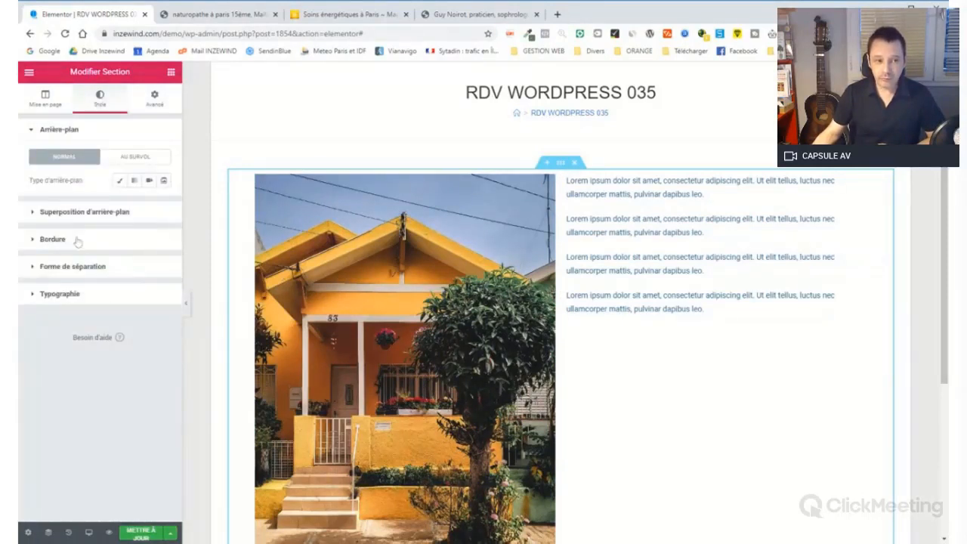
click(74, 267)
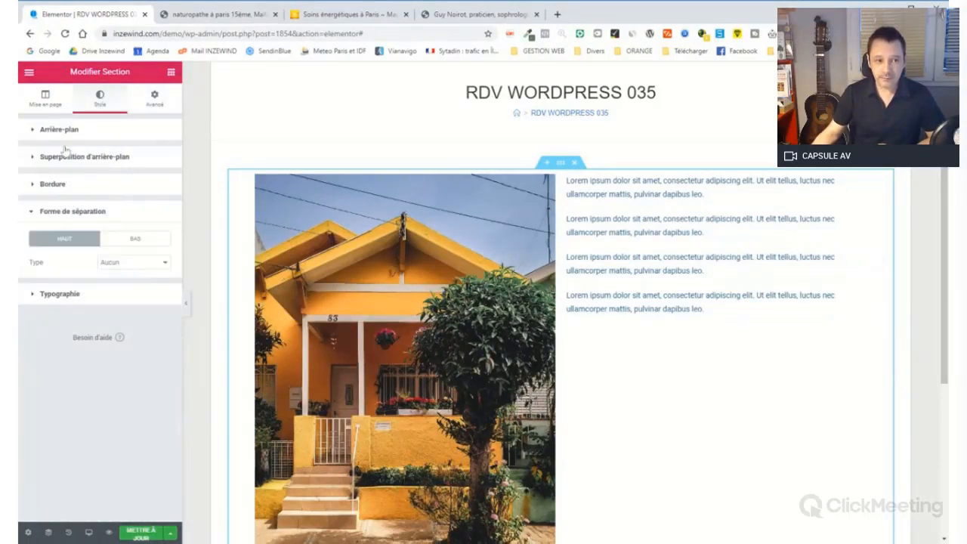
click(65, 131)
click(119, 180)
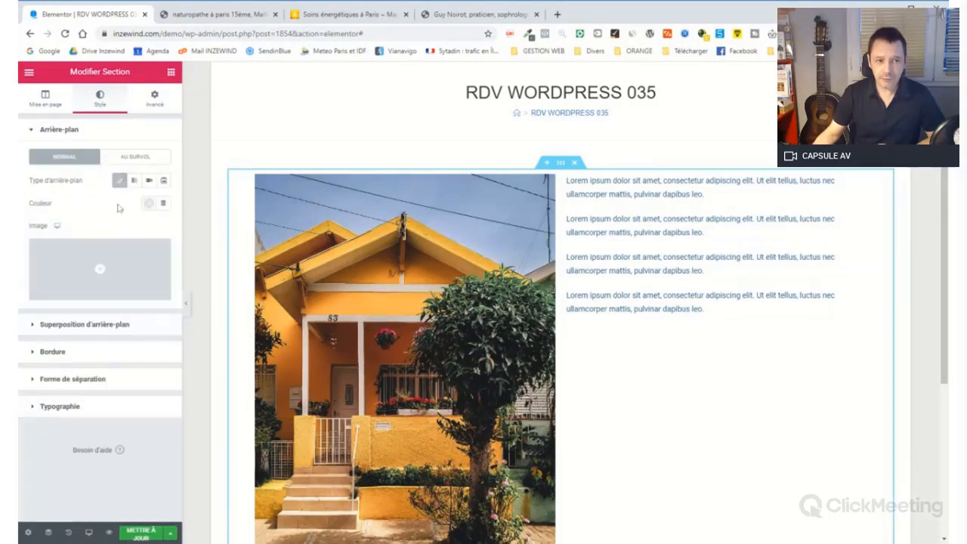
click(148, 202)
click(103, 255)
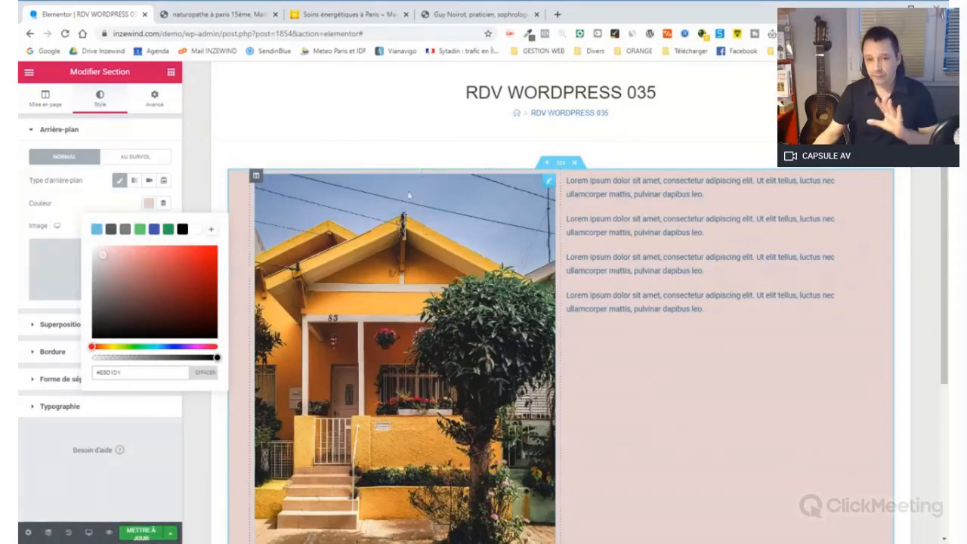
- Set the image column's margin to 50 and its padding to 25 on all four sides
scroll(749, 392, down, 2)
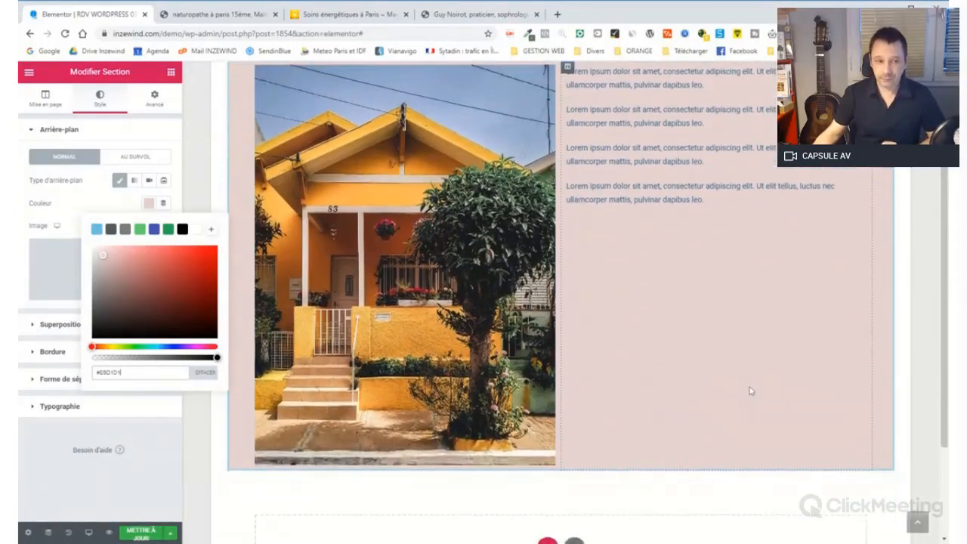
scroll(748, 391, up, 2)
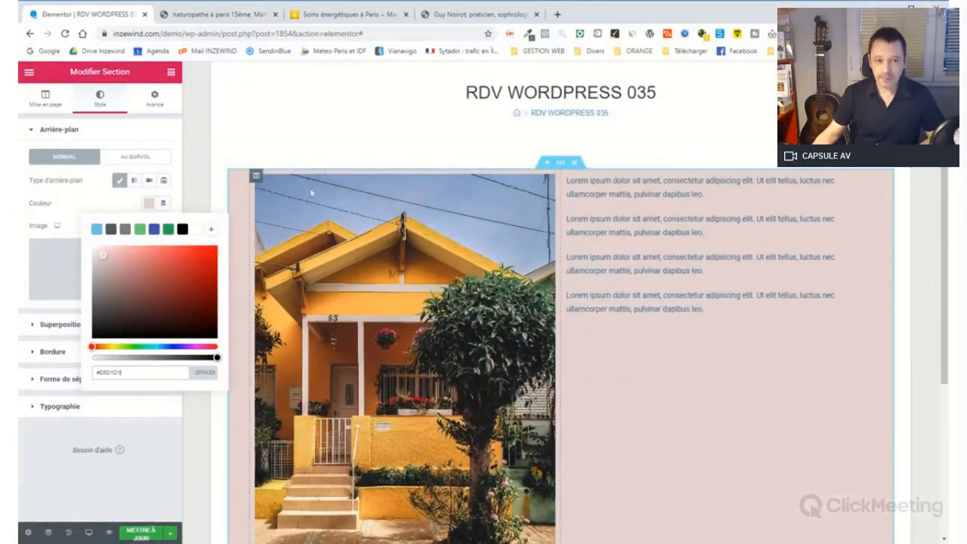
click(256, 177)
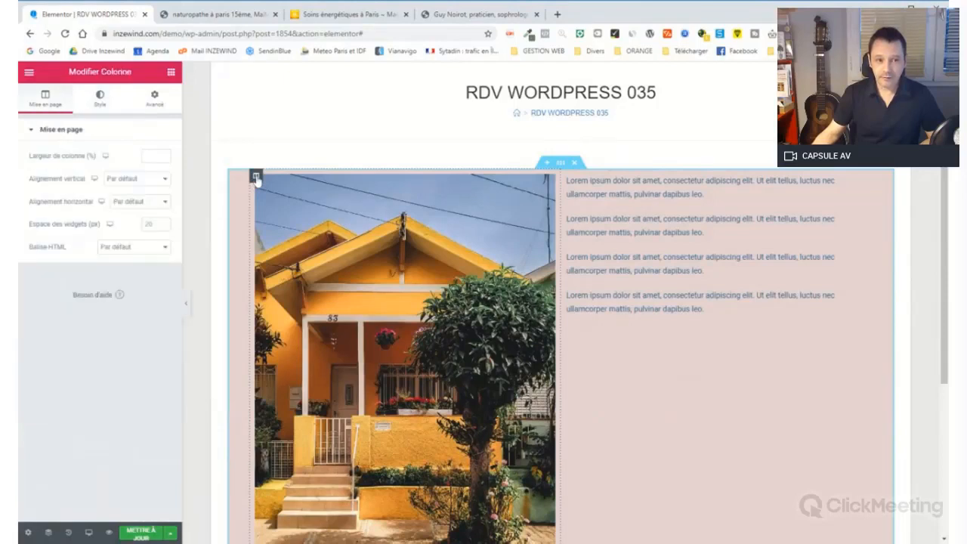
click(154, 98)
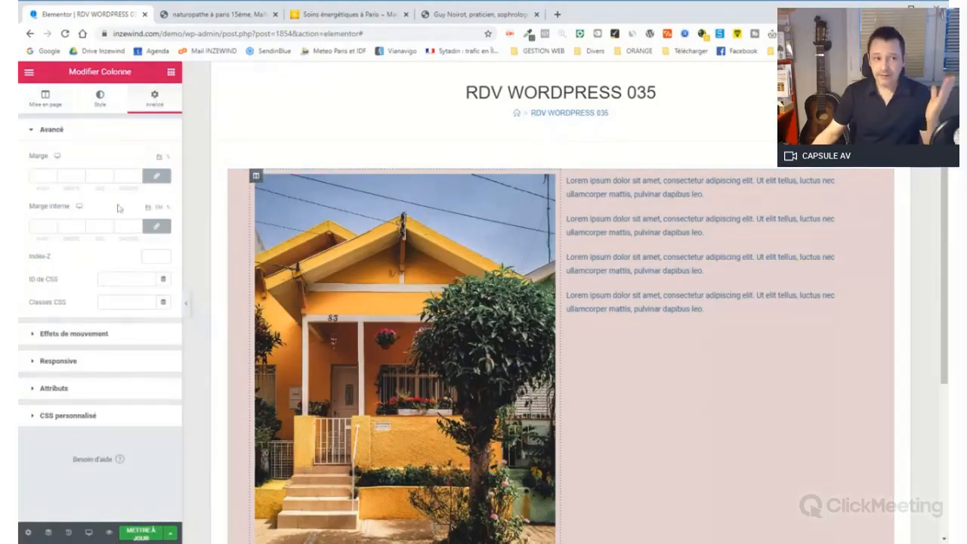
click(41, 175)
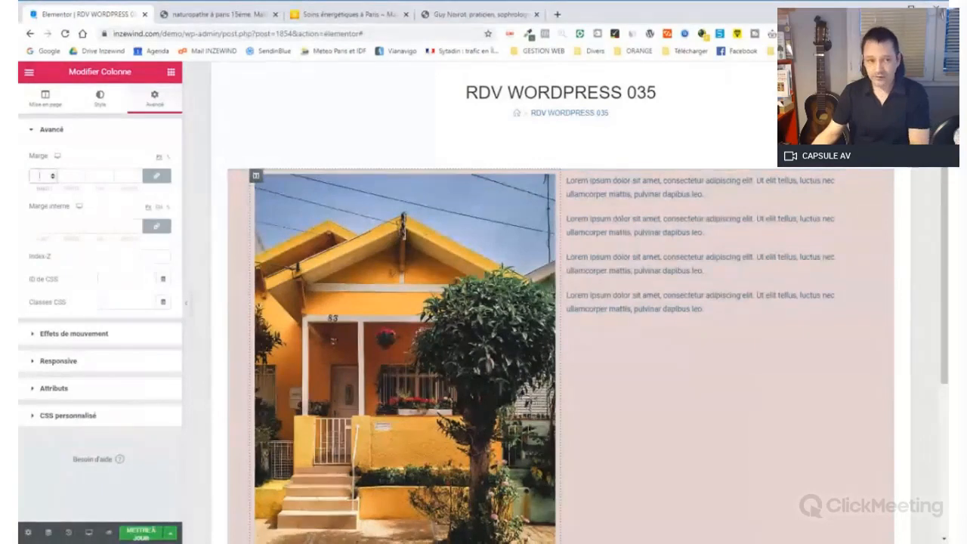
text(50)
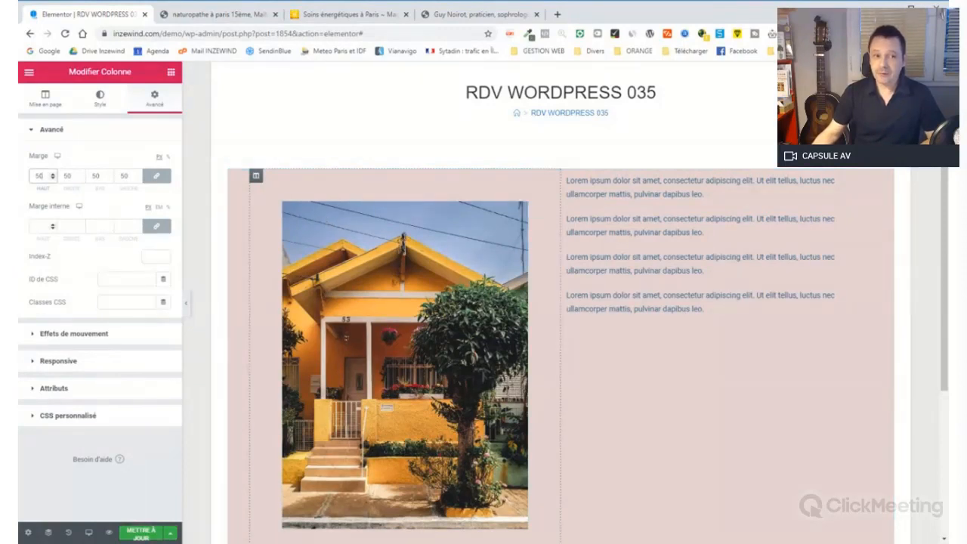
click(40, 227)
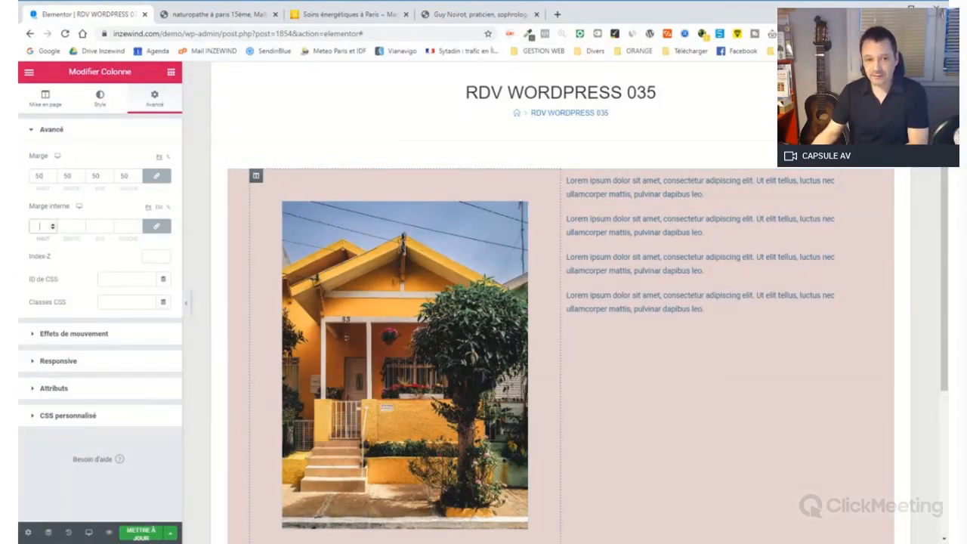
text(25)
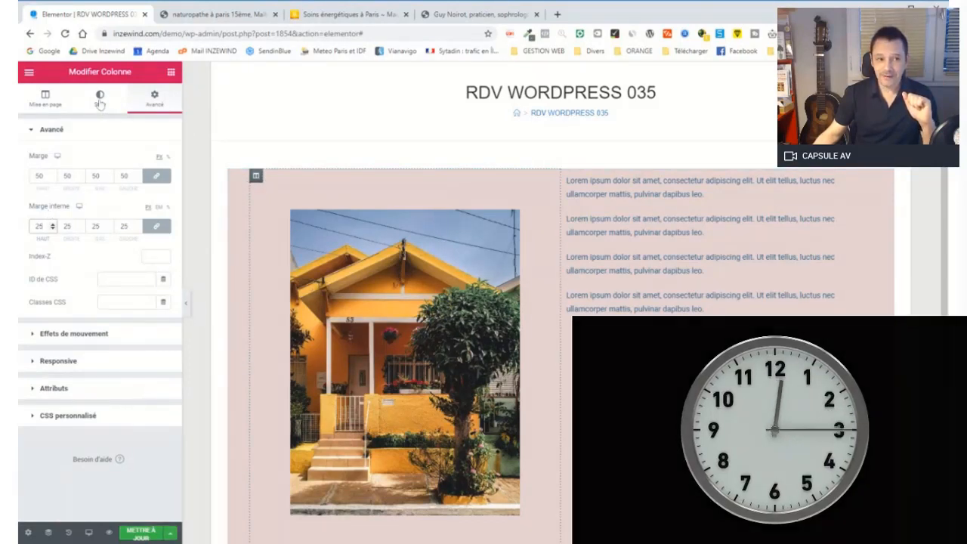
- Give the image column a classic background in golden yellow
click(100, 100)
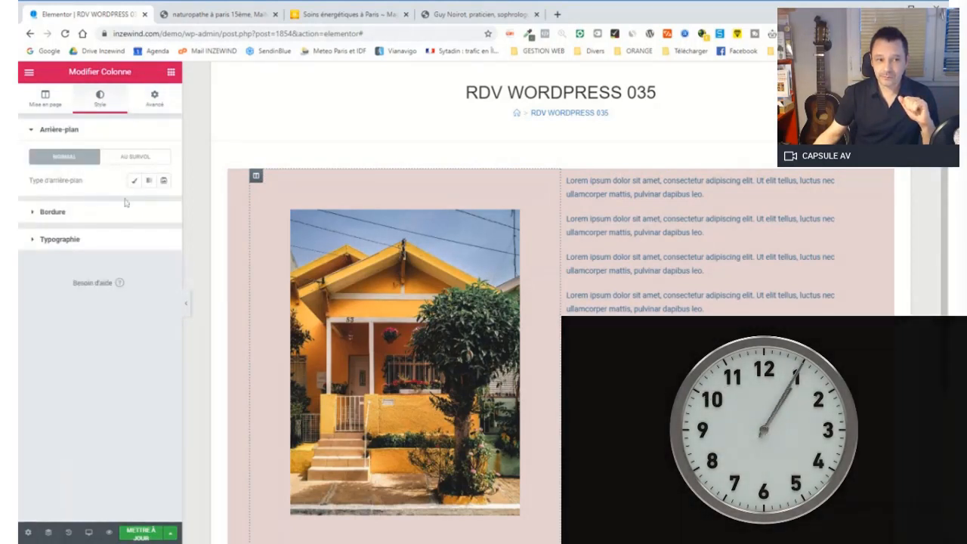
click(134, 180)
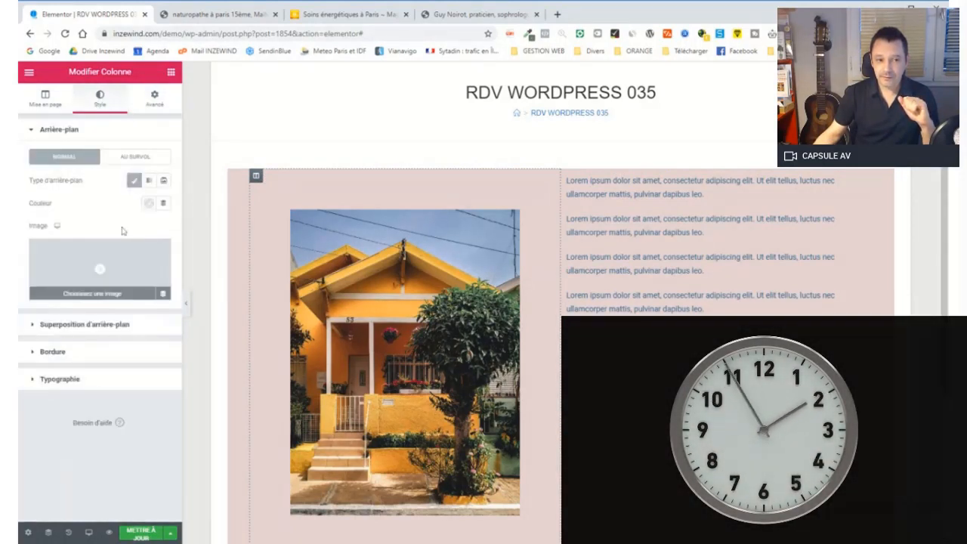
click(149, 203)
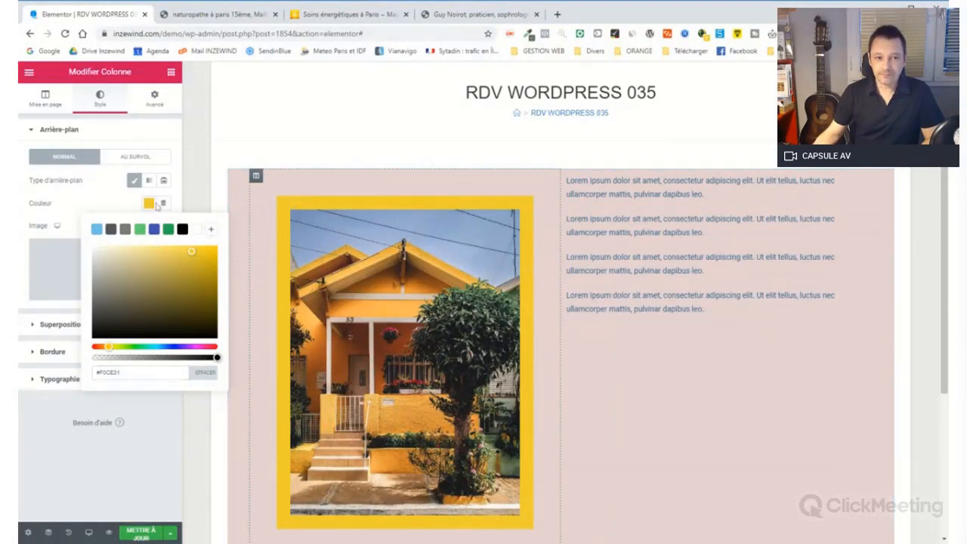
click(336, 207)
- Set the image column's padding to 40 and its margin to 20 on all four sides
click(154, 98)
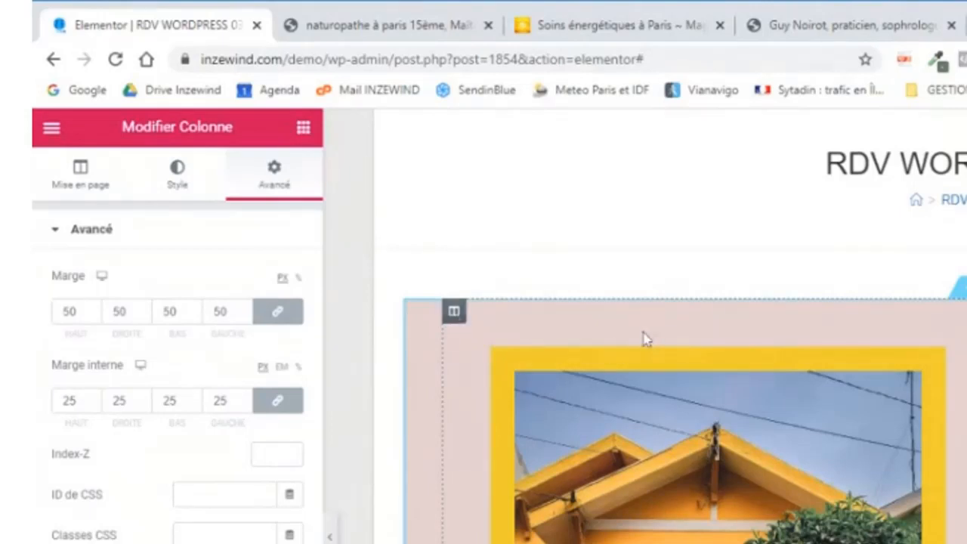
mouse_move(647, 321)
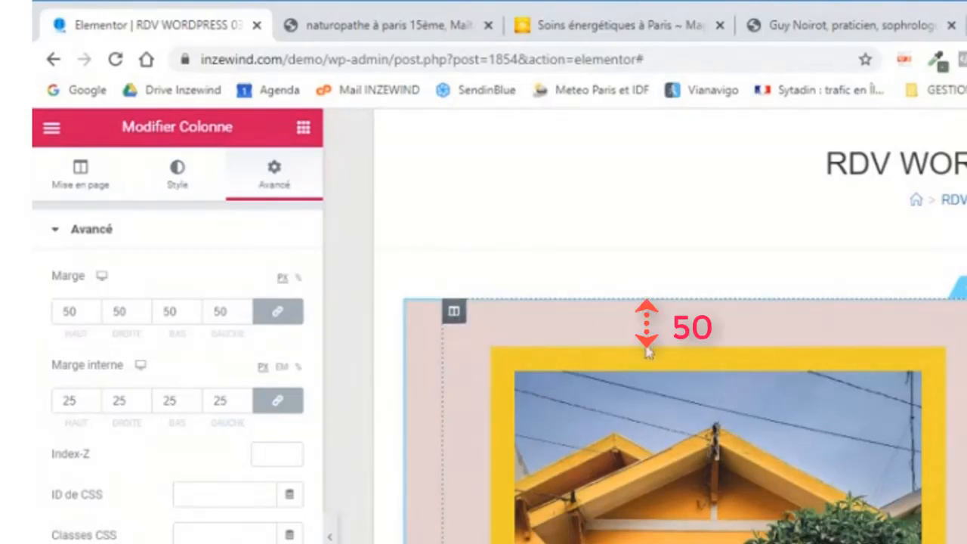
mouse_move(653, 366)
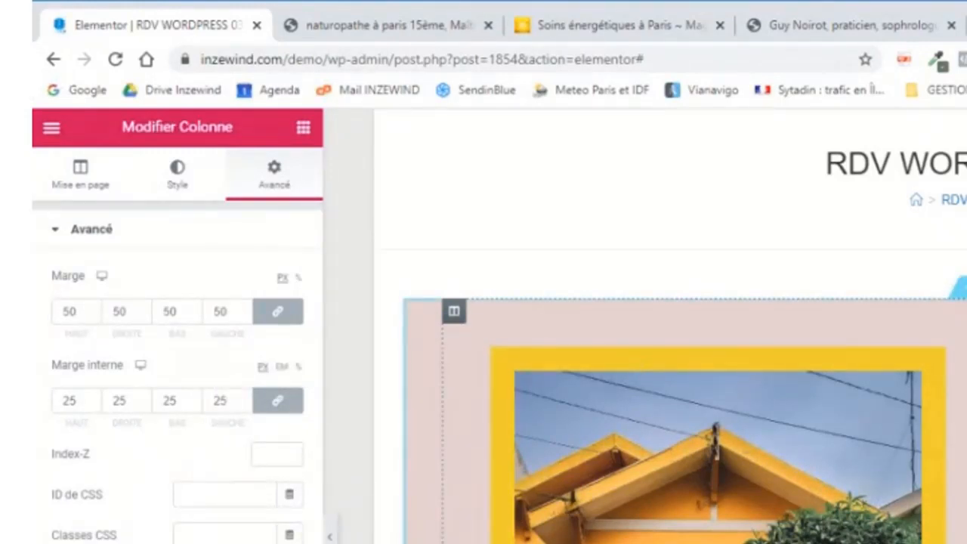
drag(80, 401, 35, 408)
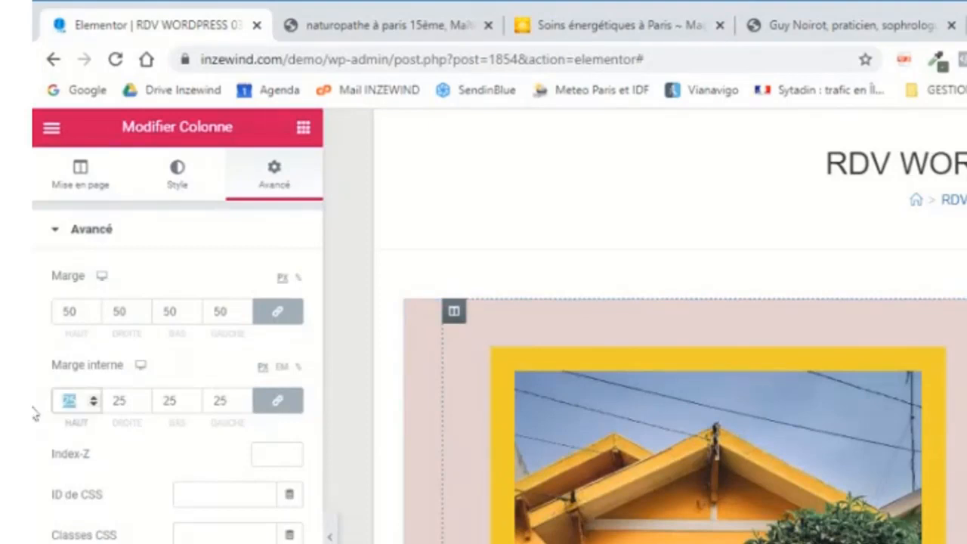
text(40)
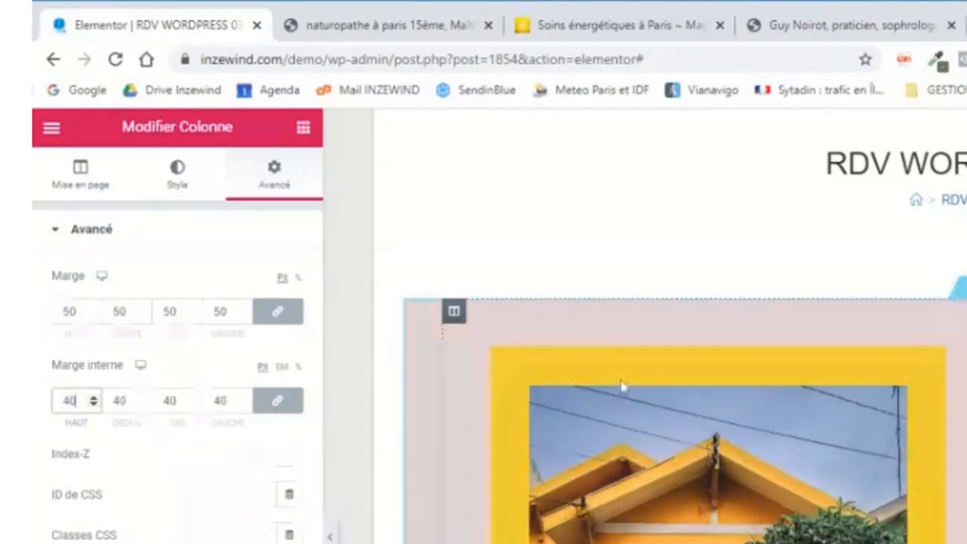
click(624, 387)
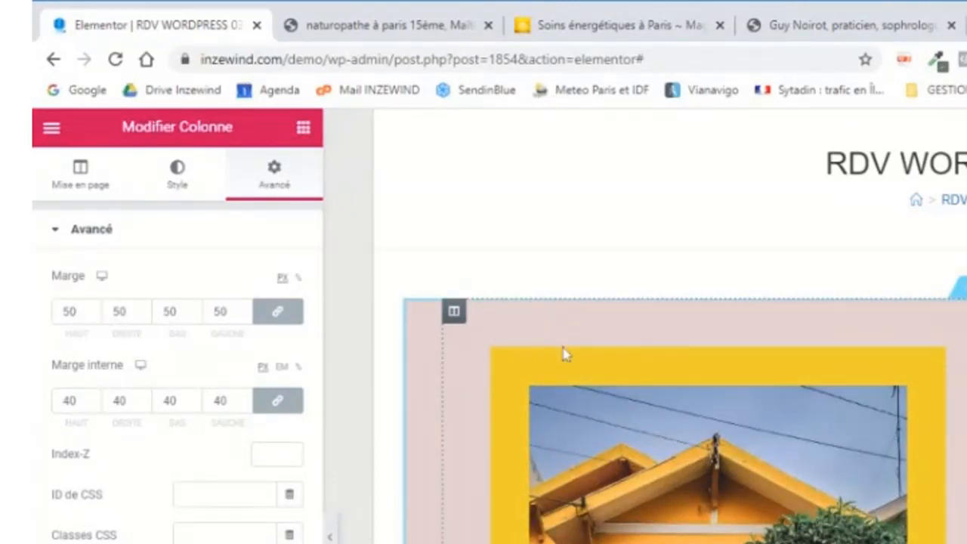
double_click(75, 312)
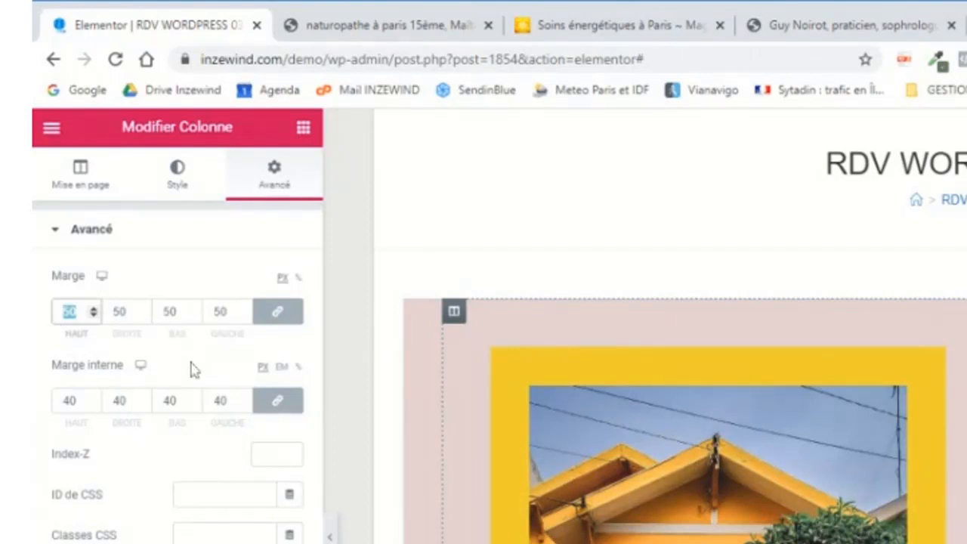
text(20)
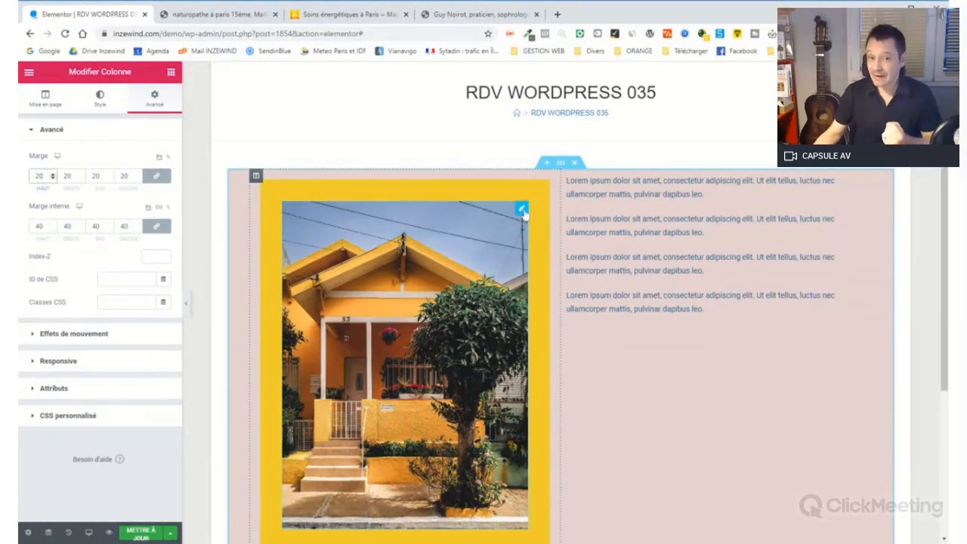
- Set the image widget's own margin to 20 and its padding to 40 on all four sides
click(521, 209)
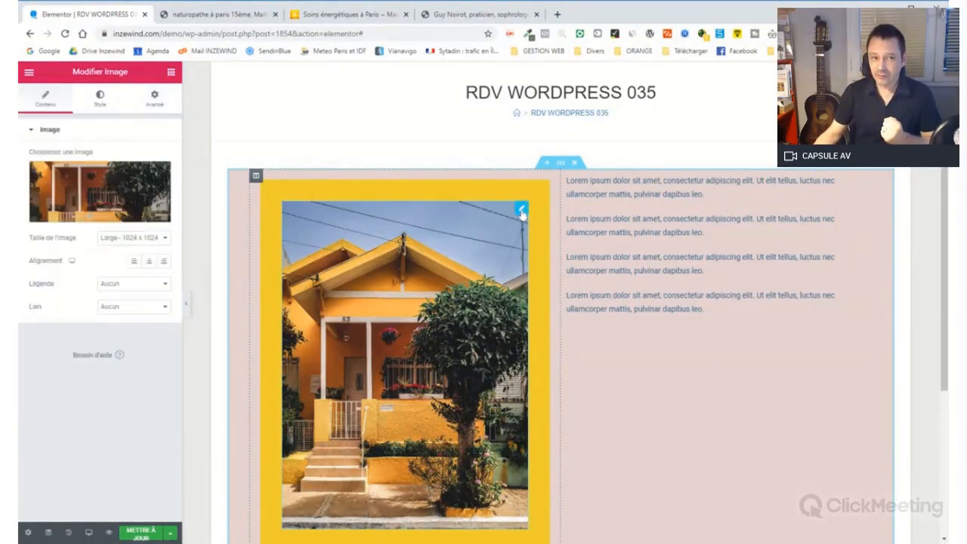
click(160, 105)
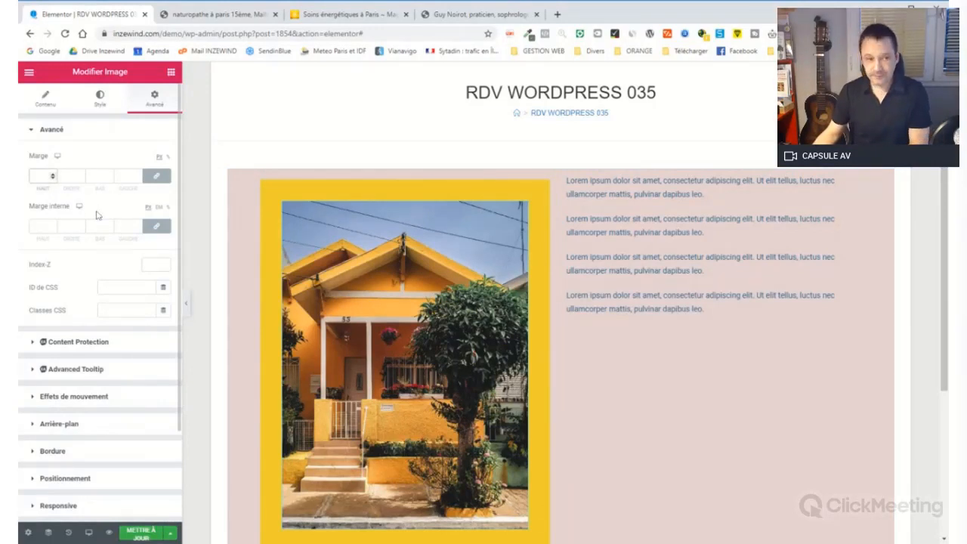
text(20)
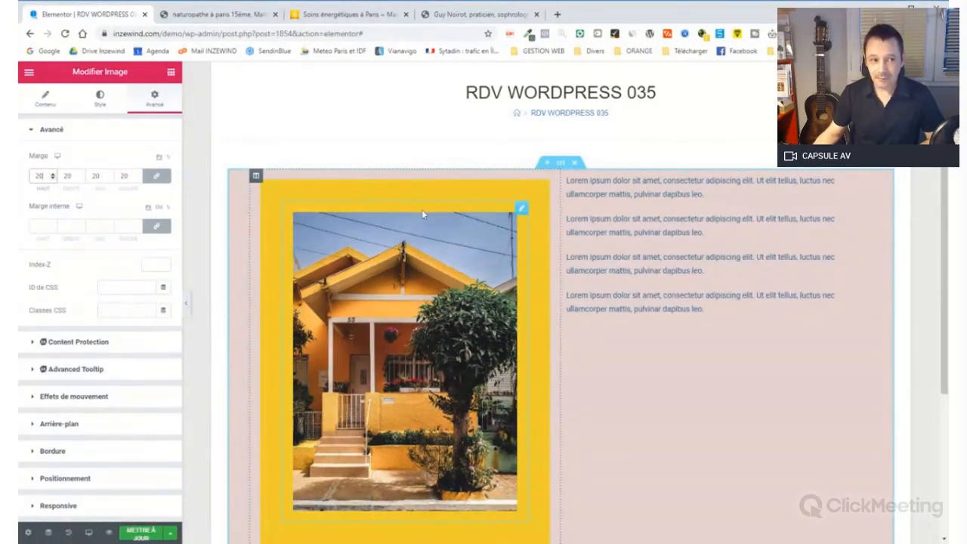
click(44, 226)
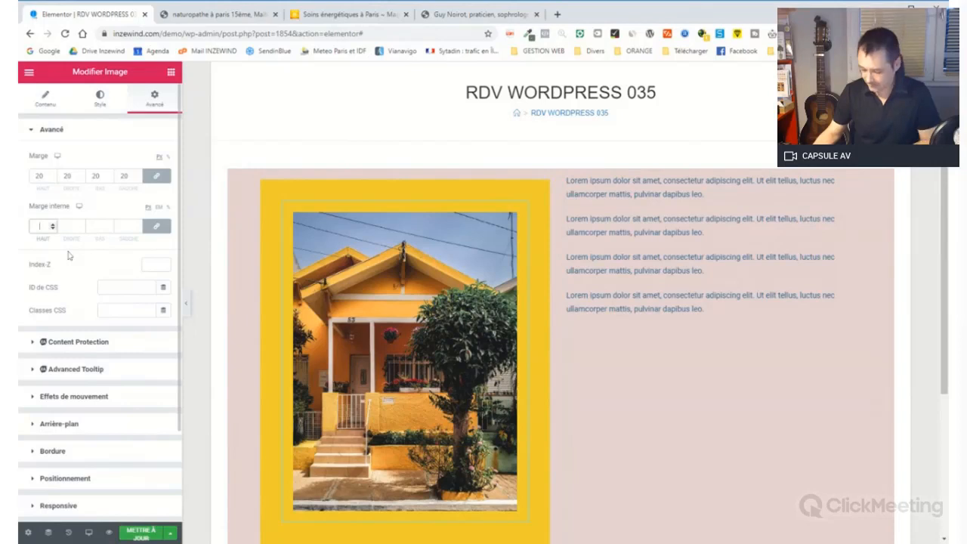
text(40)
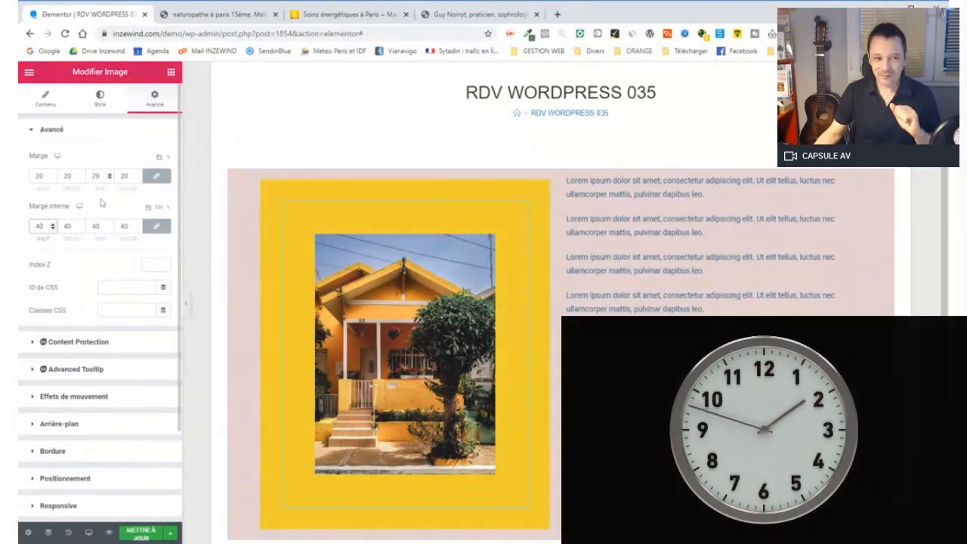
- Give the image widget a classic background in the preset light green (#61CE70)
click(64, 425)
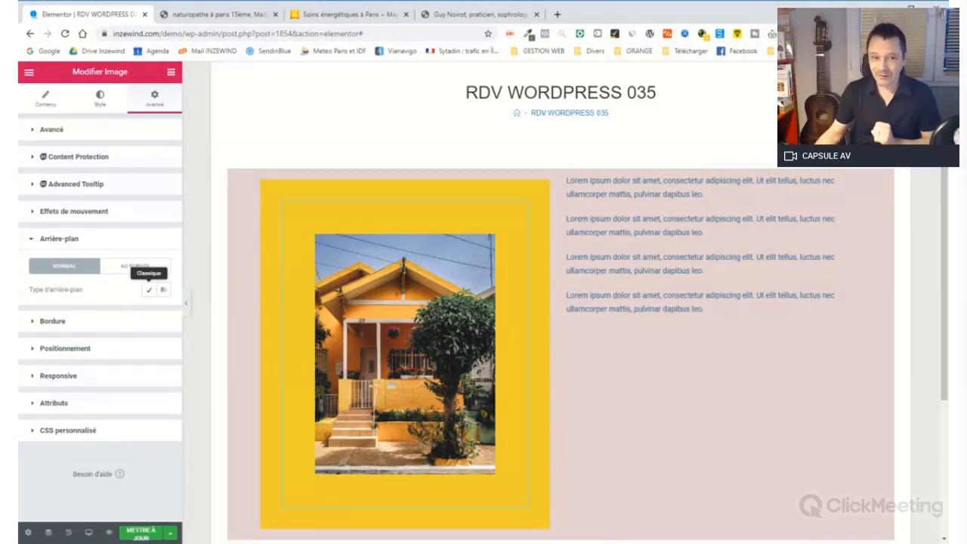
click(147, 291)
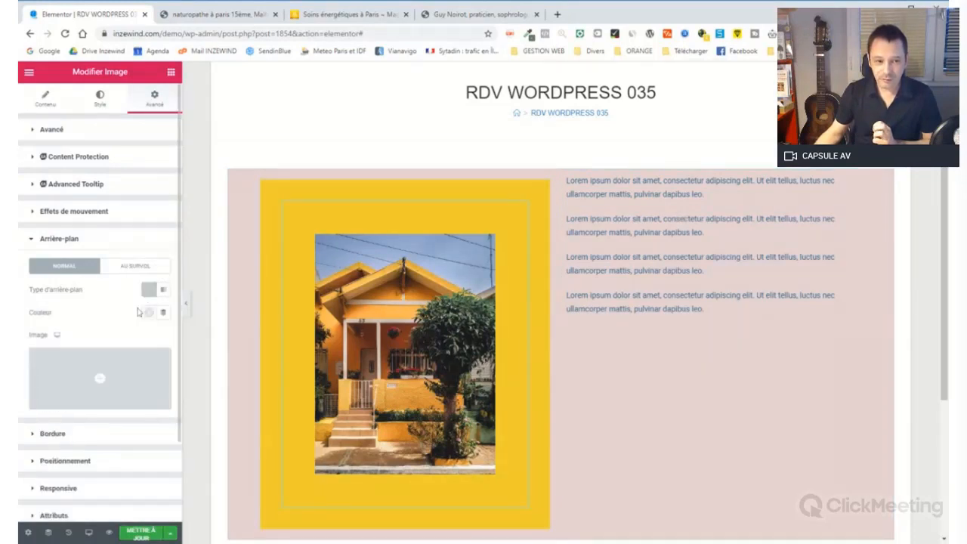
click(149, 315)
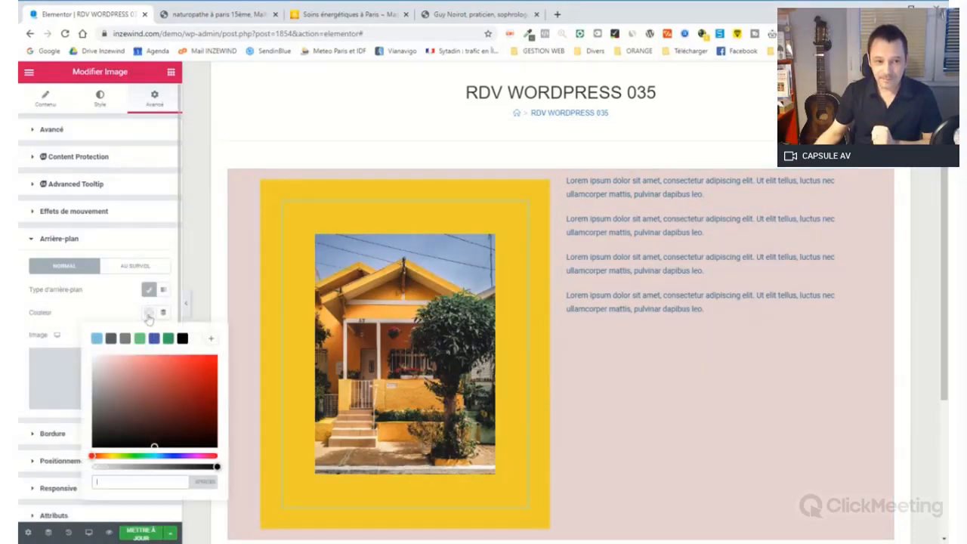
click(140, 338)
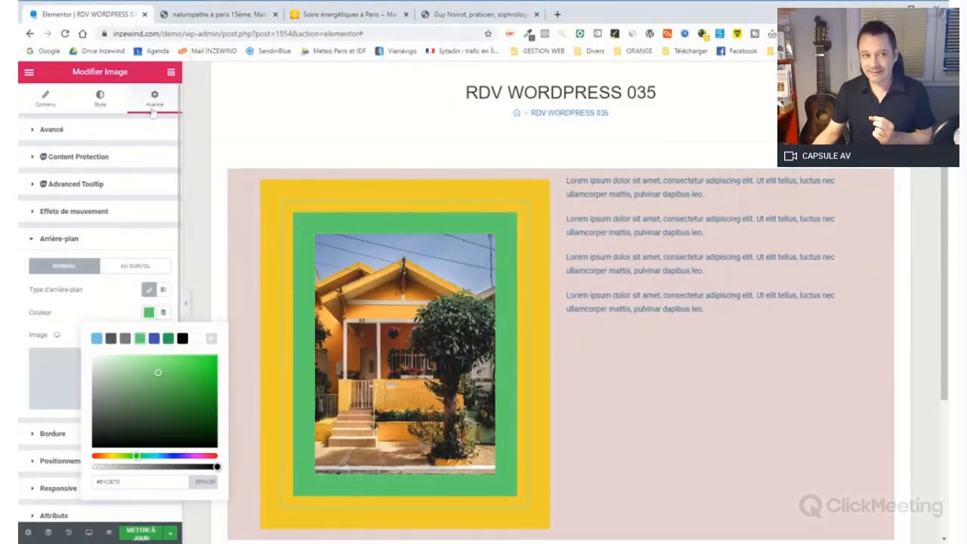
click(46, 130)
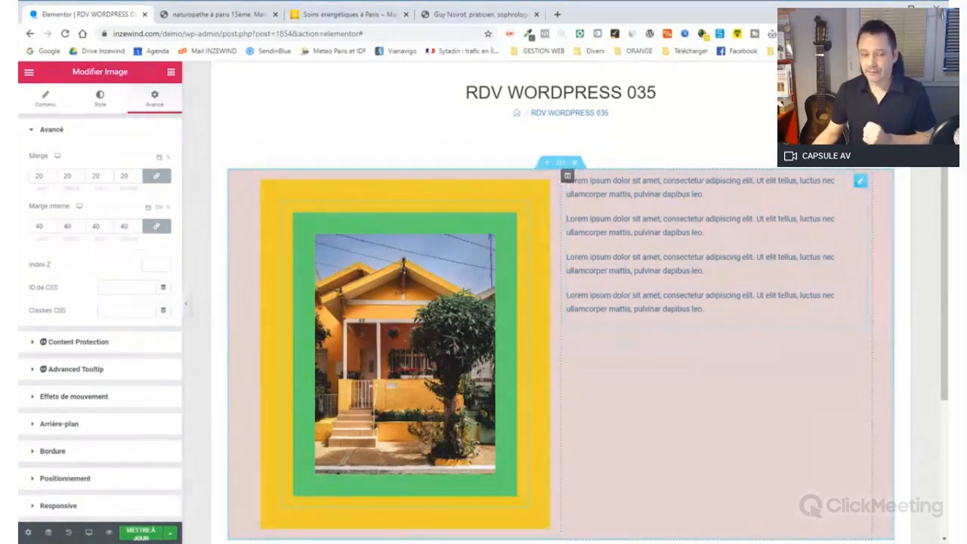
- Unlink the text column's padding values and set them to 50 top, 50 right, 0 bottom and 80 left
click(567, 176)
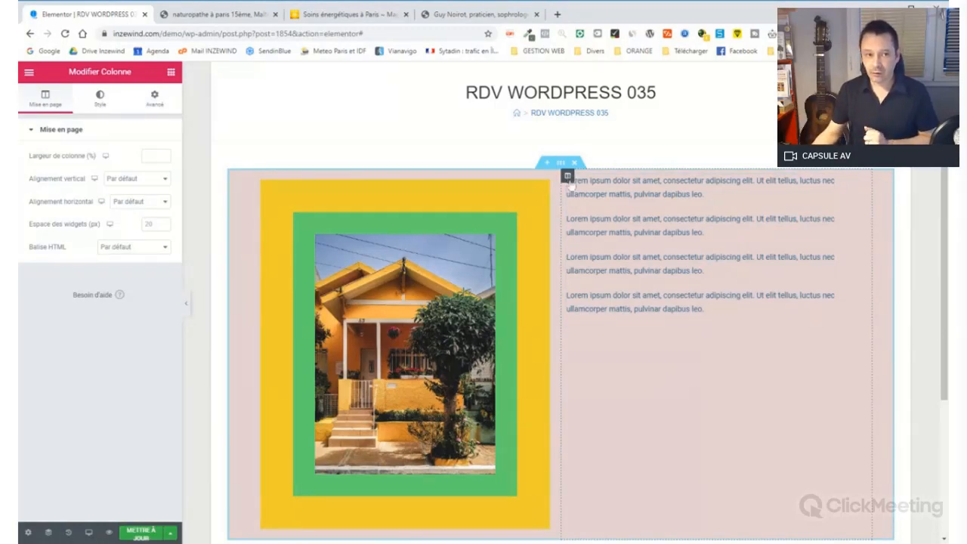
click(154, 98)
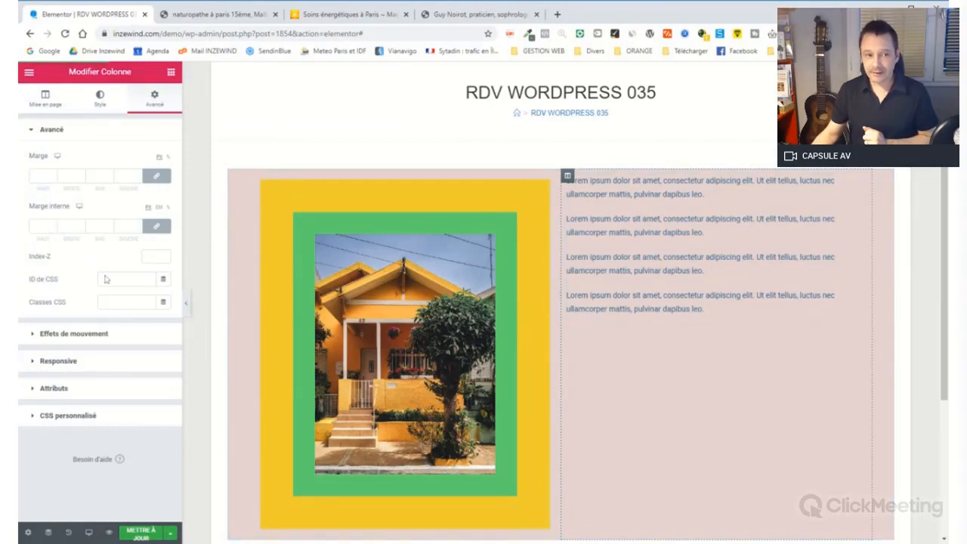
click(157, 228)
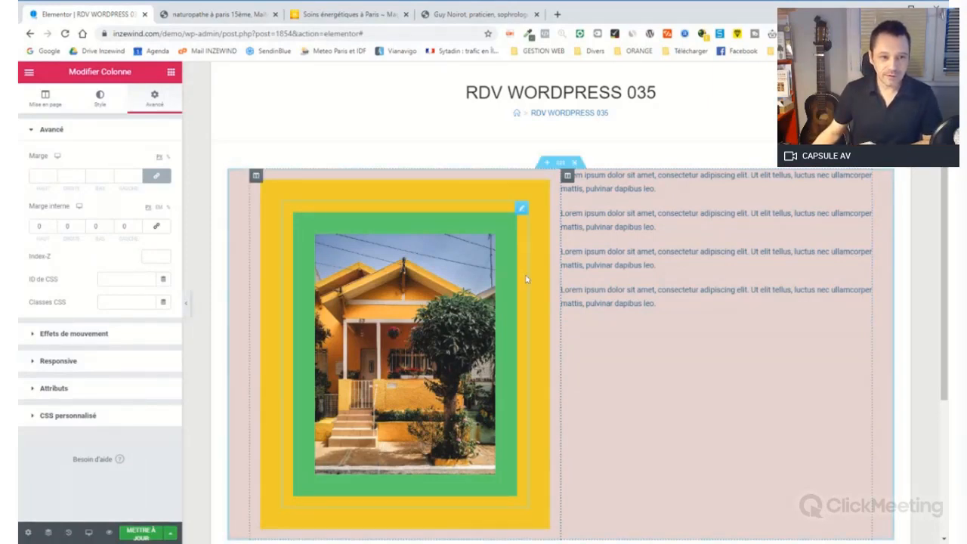
double_click(125, 226)
text(80)
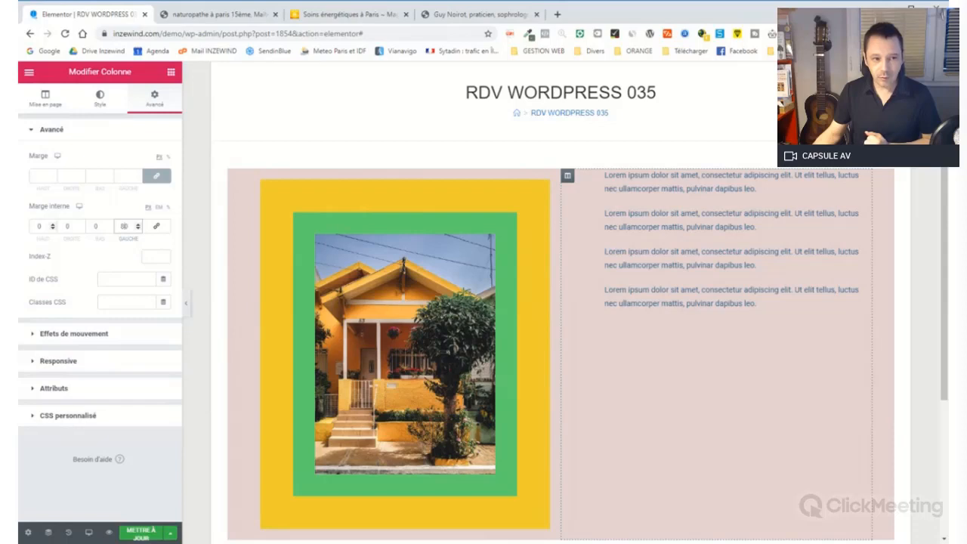
click(39, 227)
text(50)
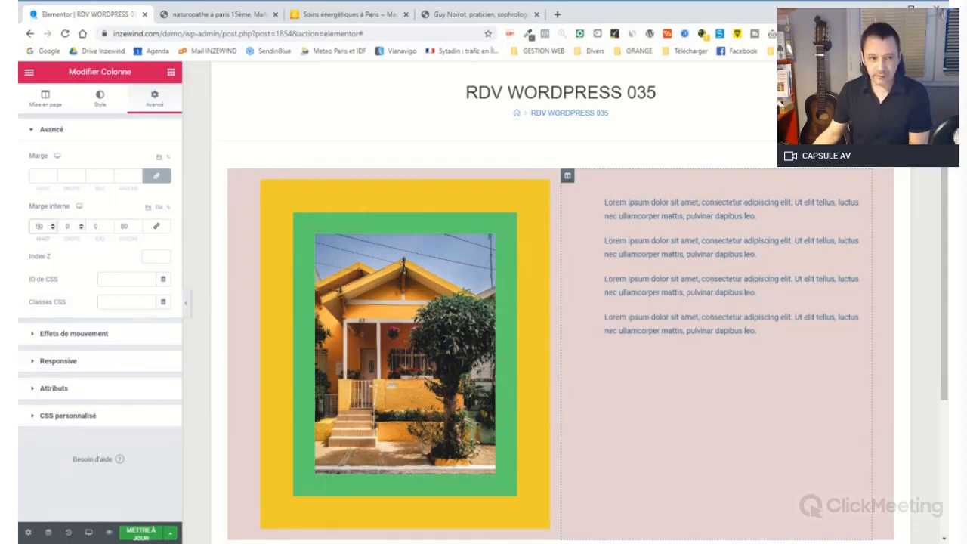
click(71, 227)
text(50)
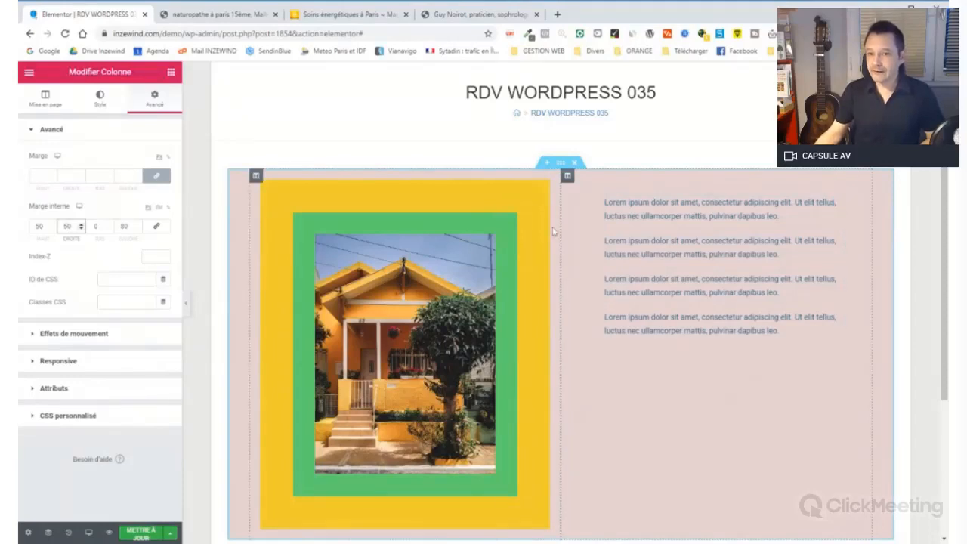
scroll(502, 309, down, 1)
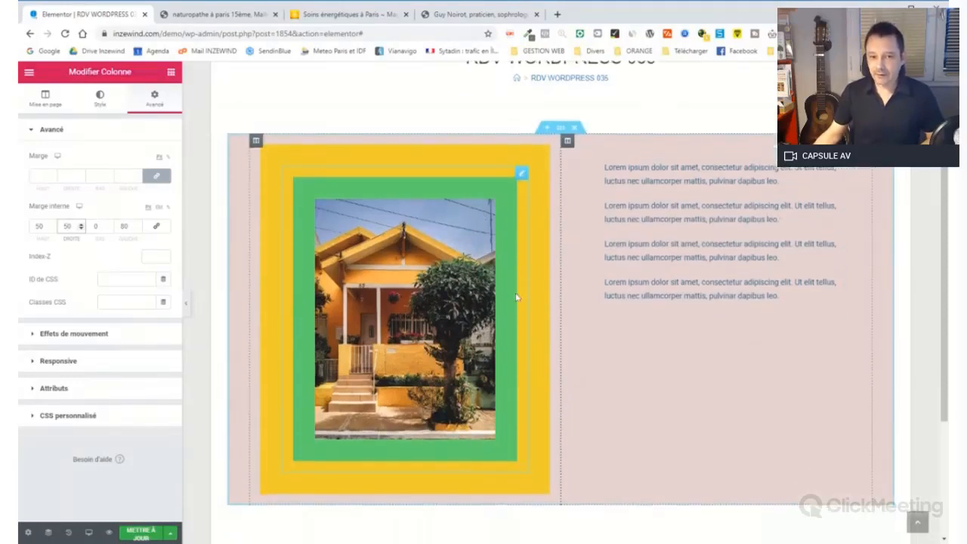
scroll(419, 262, up, 1)
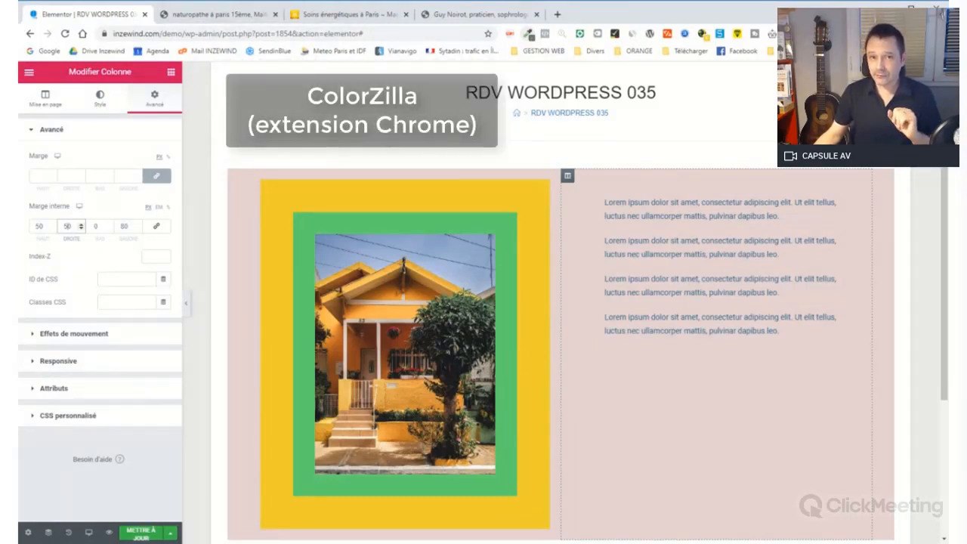
- Sample an orange tone from the house photo with ColorZilla and apply it as the image widget's background colour
click(528, 33)
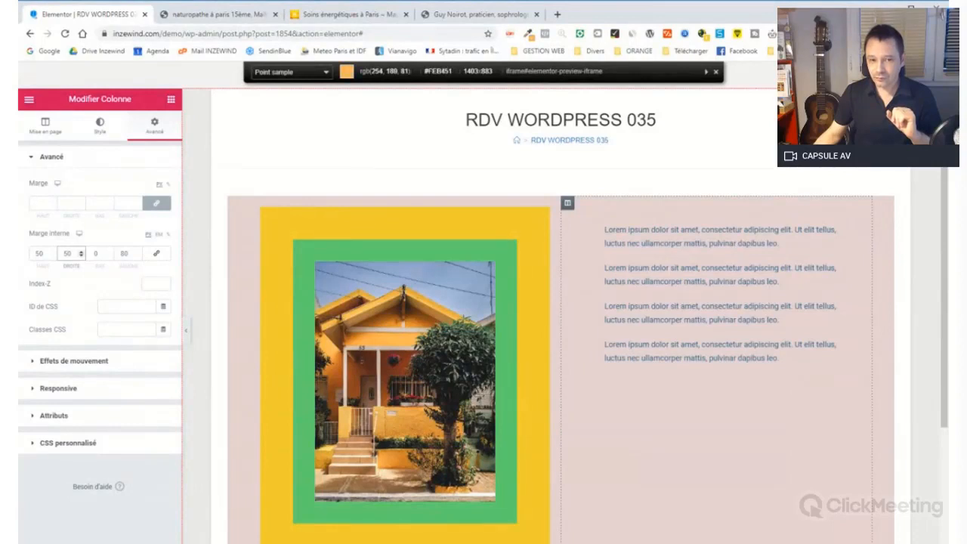
click(363, 302)
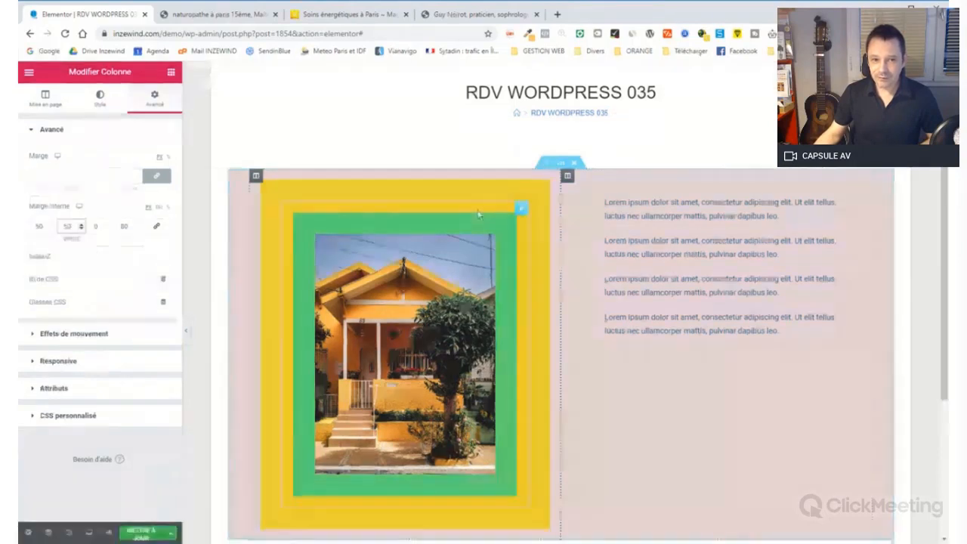
click(522, 209)
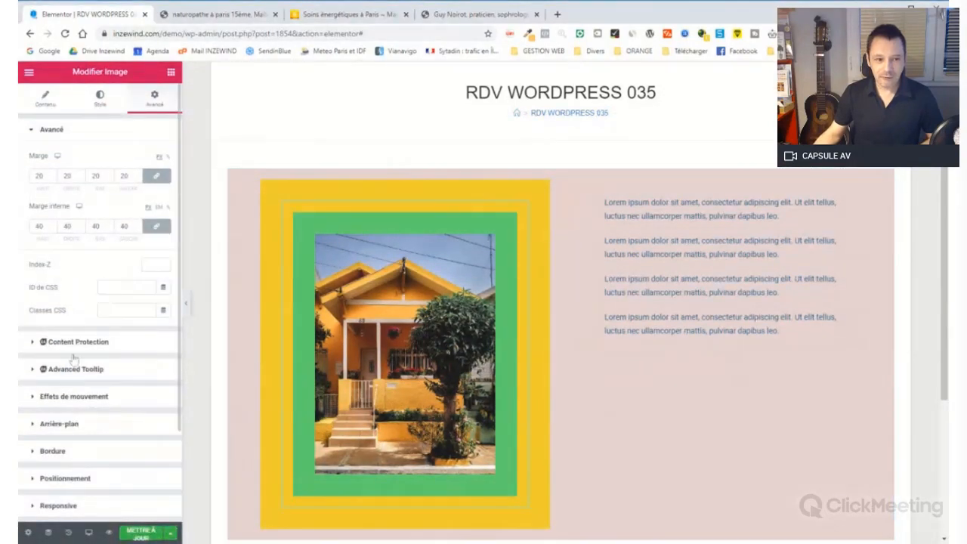
click(71, 426)
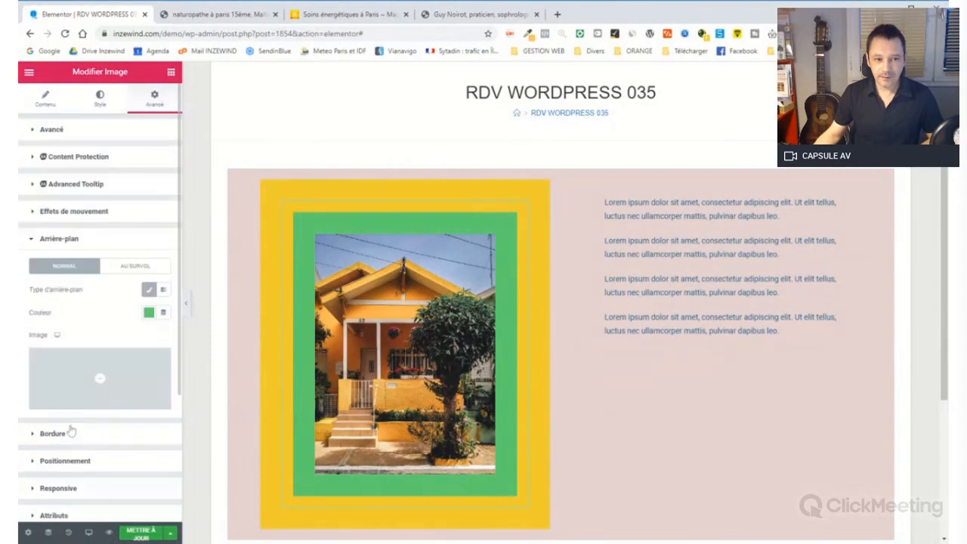
click(149, 312)
key(ctrl+v)
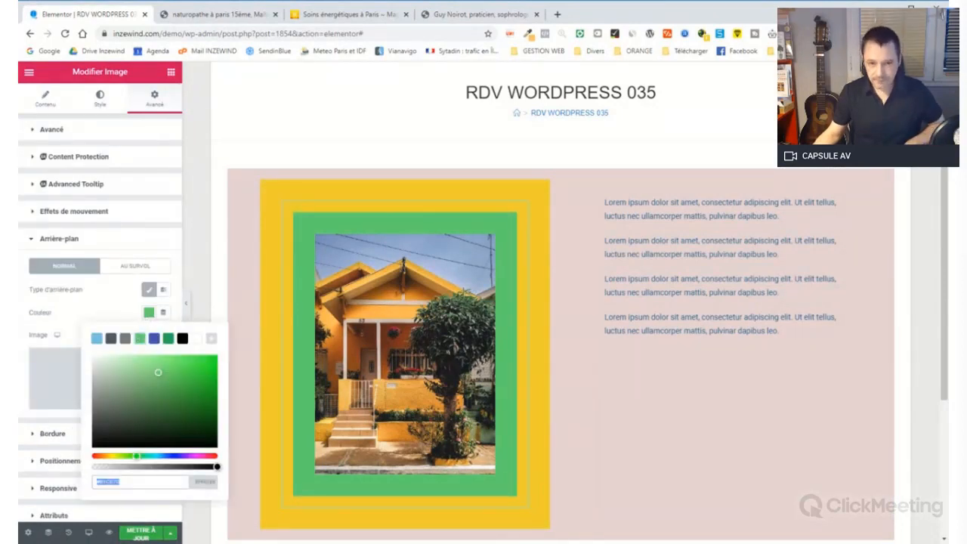
key(Return)
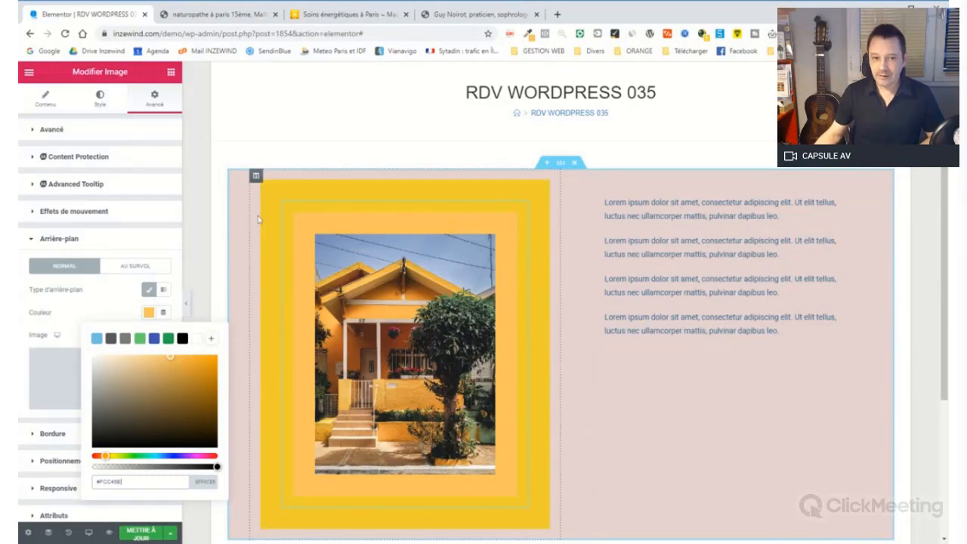
- Clear the yellow background colour from the image column
click(256, 176)
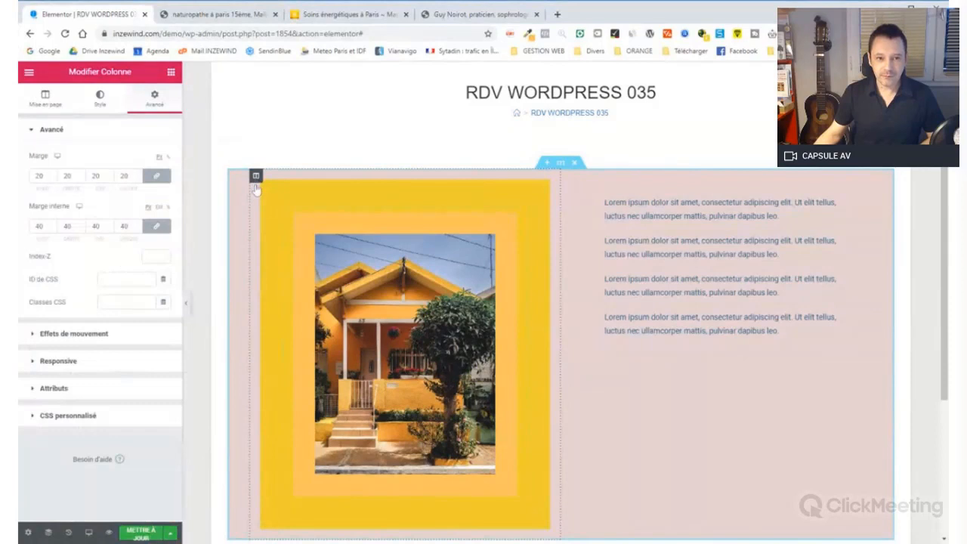
click(99, 98)
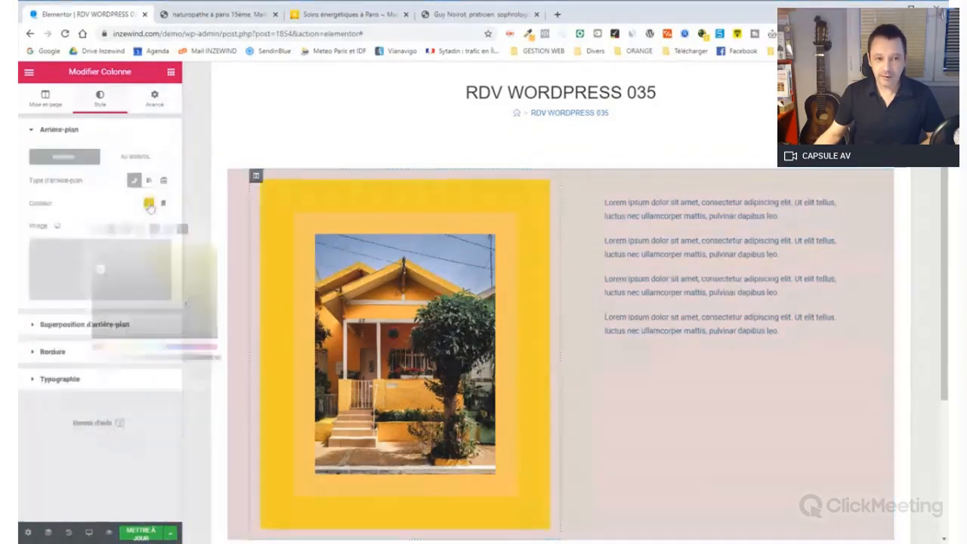
click(149, 202)
key(BackSpace)
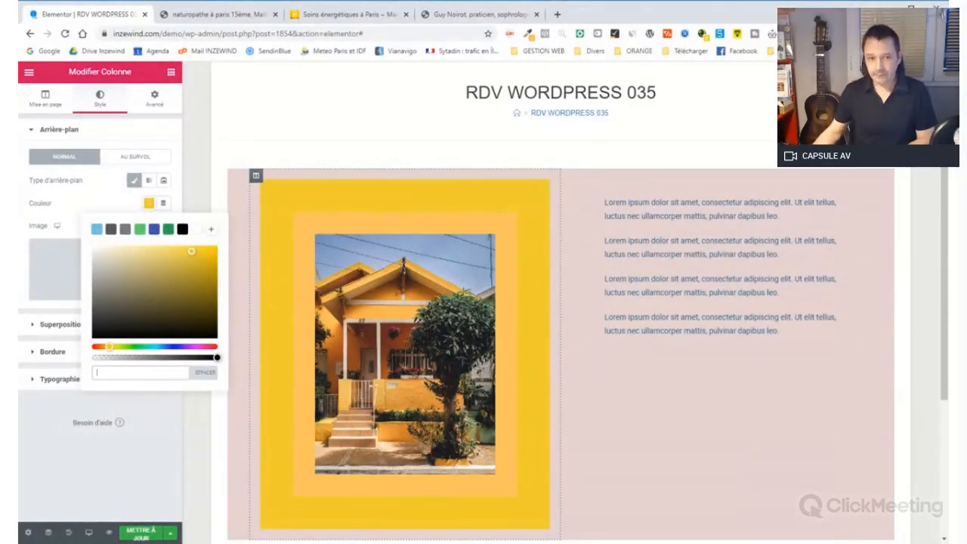
click(203, 374)
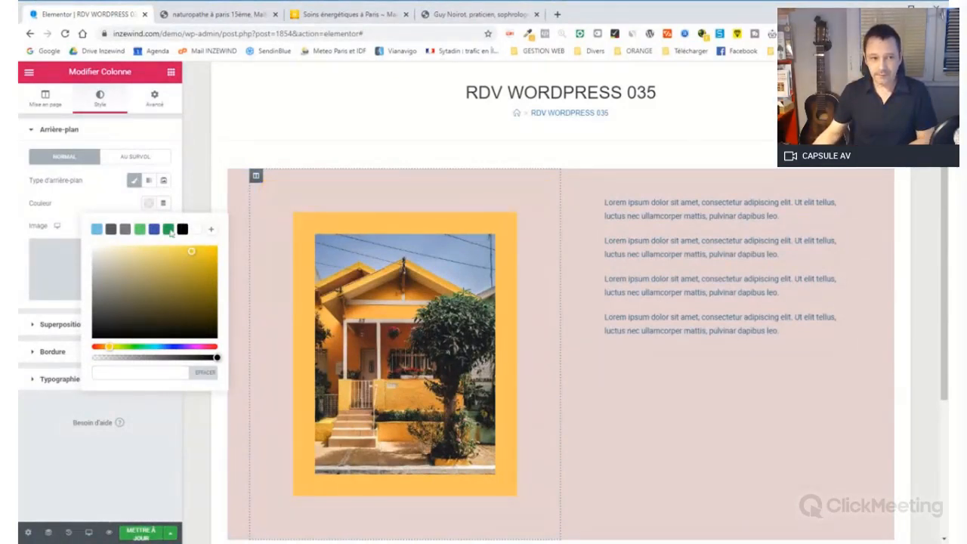
click(155, 206)
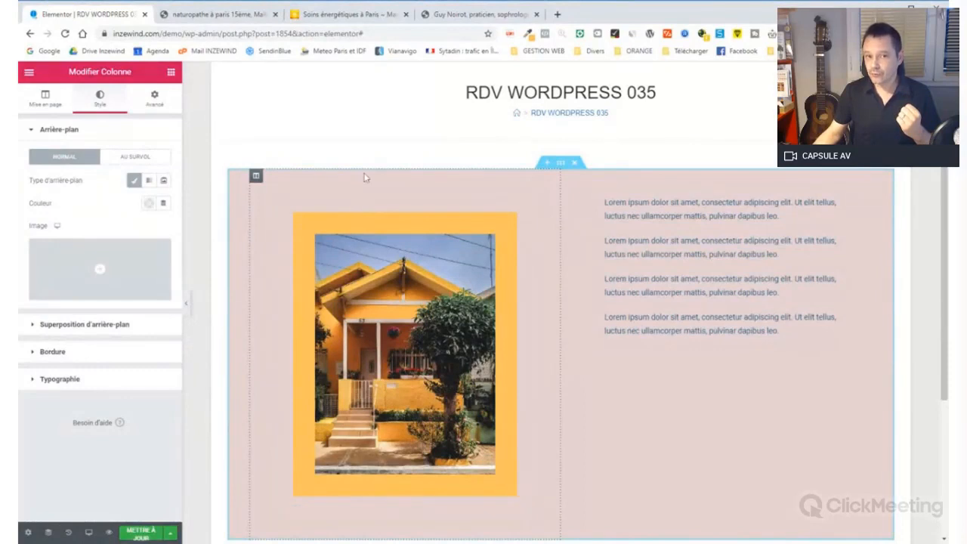
- Clear the pink background colour from the whole section
click(559, 163)
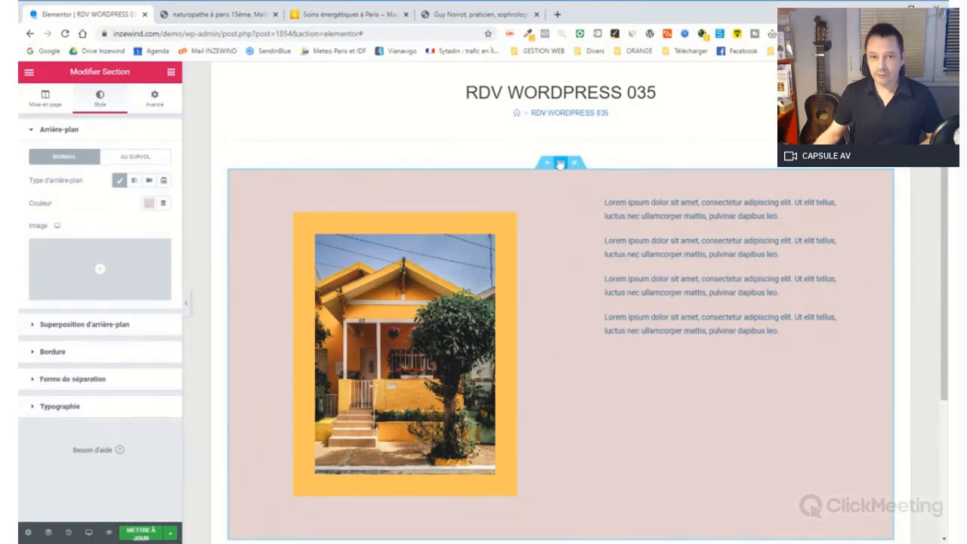
click(155, 98)
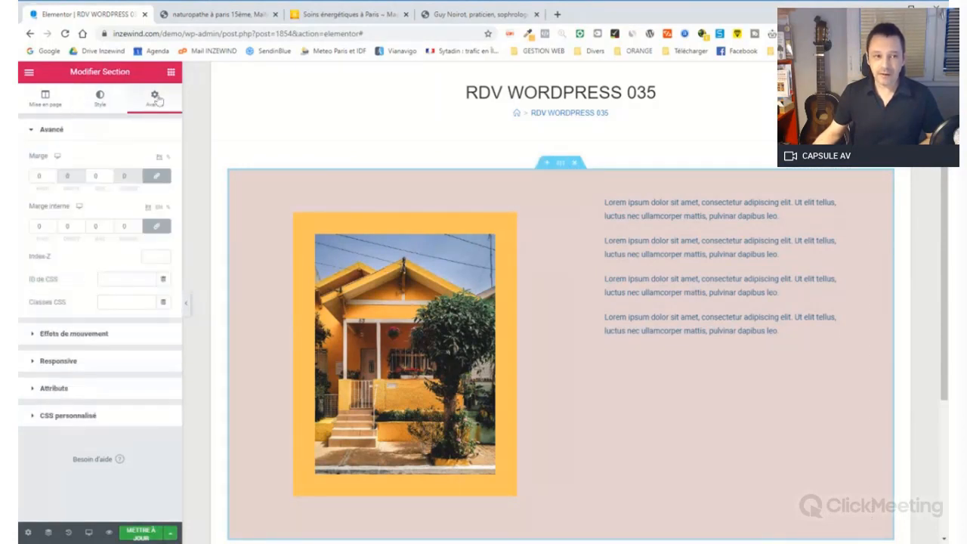
click(102, 103)
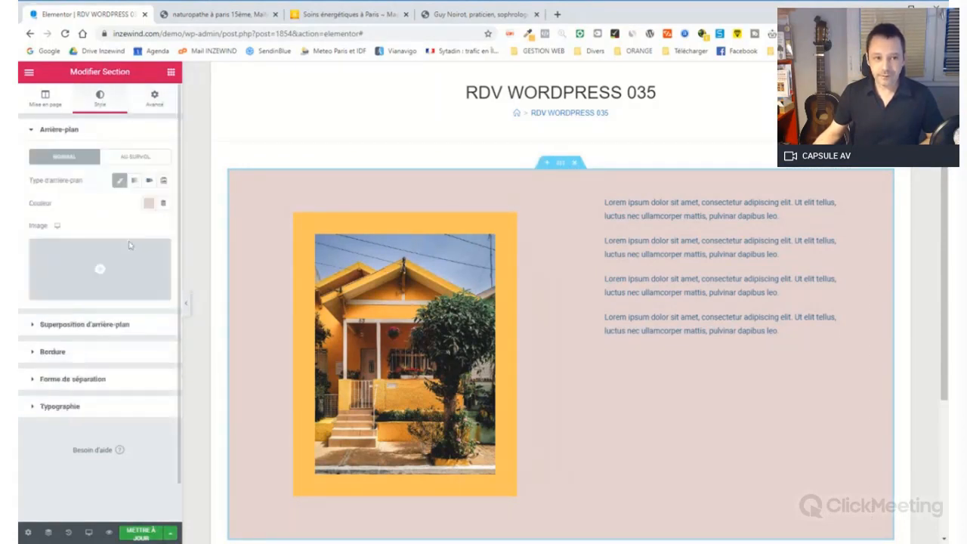
click(148, 205)
click(201, 371)
click(295, 136)
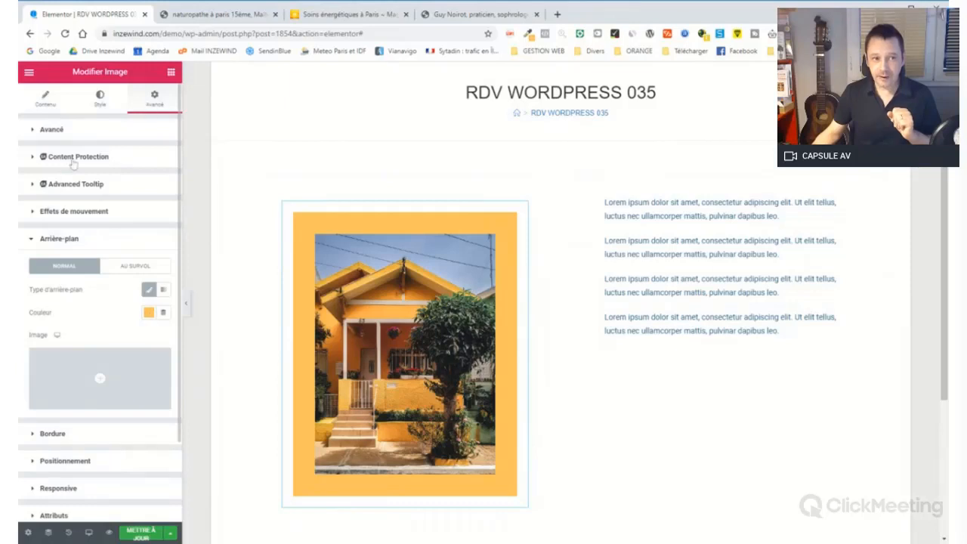
- Set the image widget's padding to 20 on all four sides
click(49, 129)
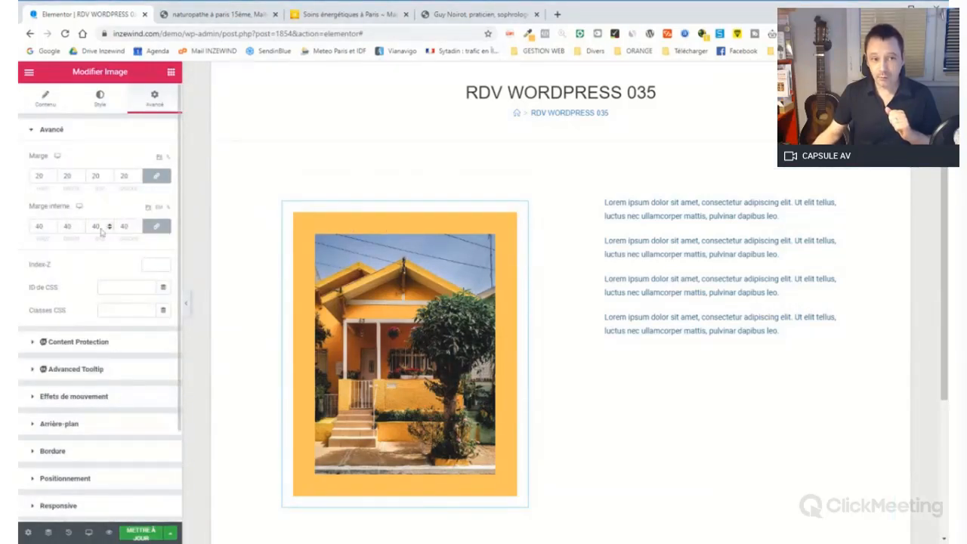
double_click(39, 226)
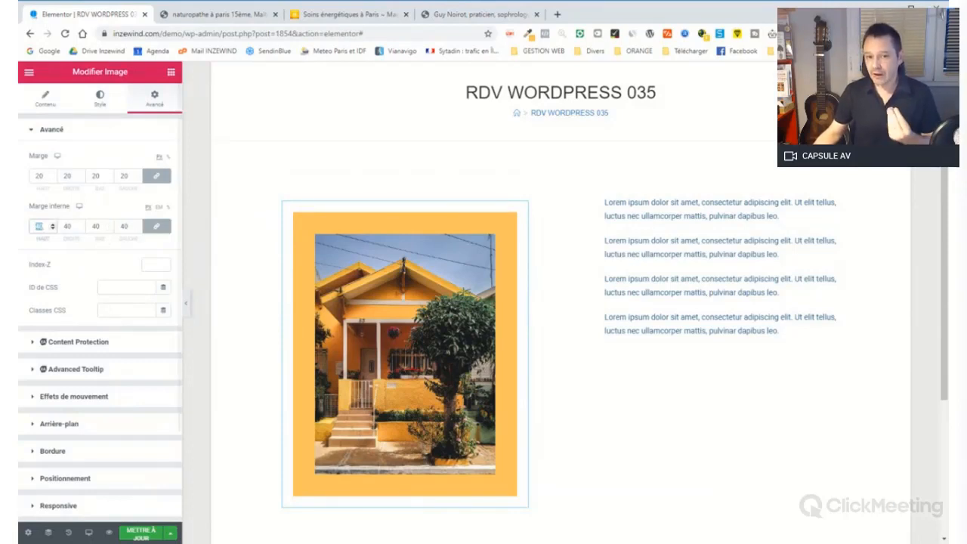
text(20)
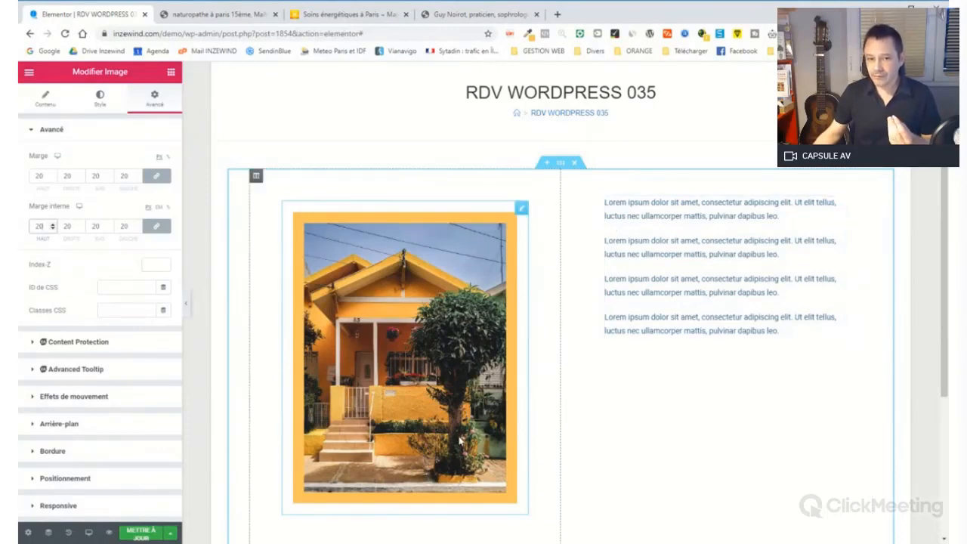
- Colour the text with a dark olive tone sampled from the photo's tree using ColorZilla, and set its font size to 1.3 em
click(526, 36)
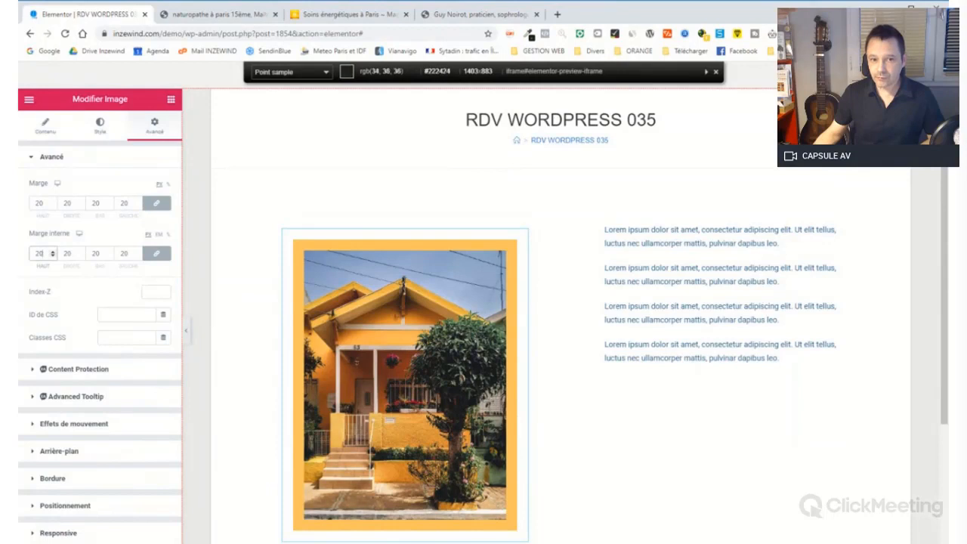
click(459, 355)
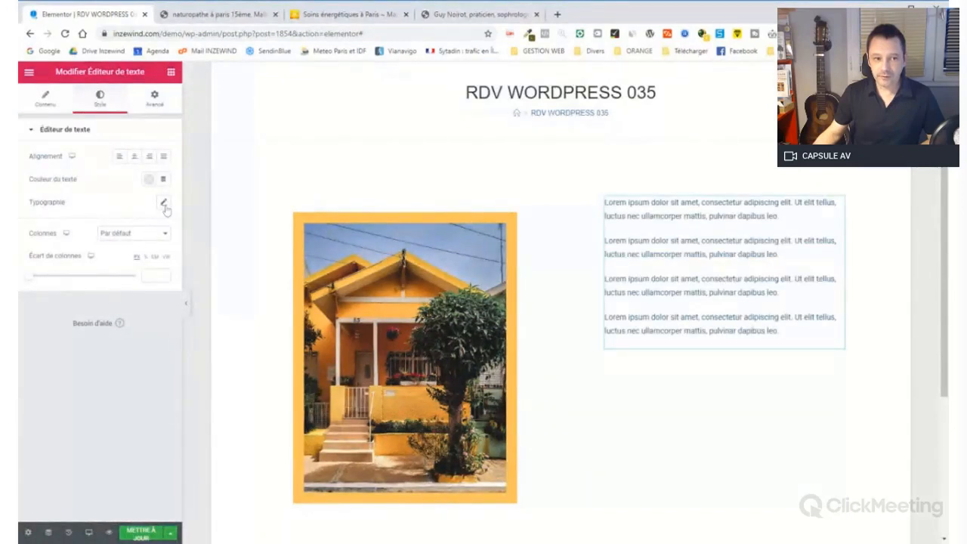
click(164, 205)
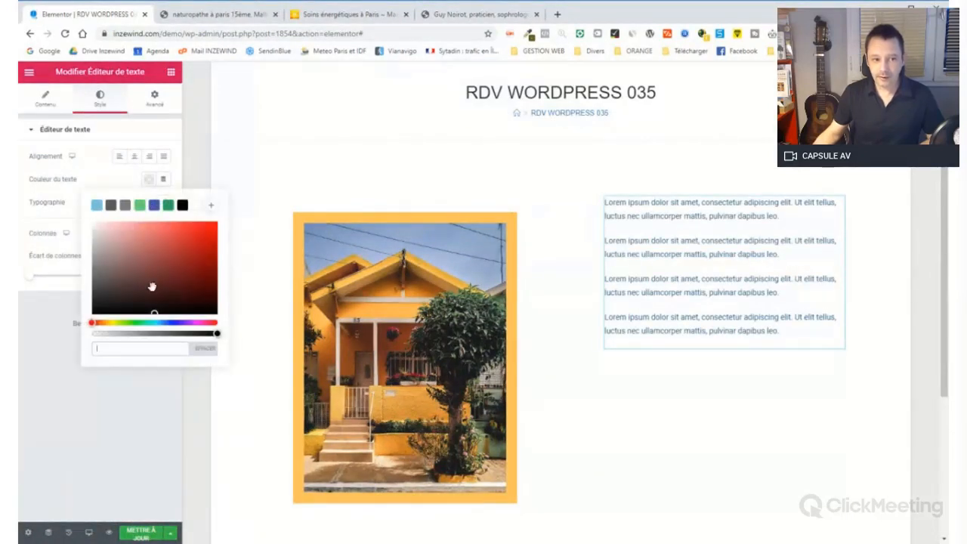
key(ctrl+v)
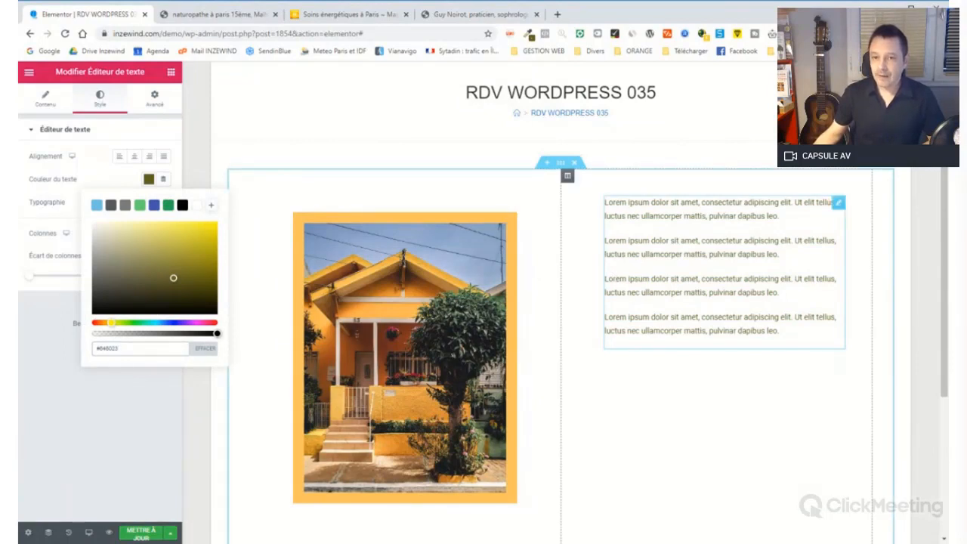
click(149, 179)
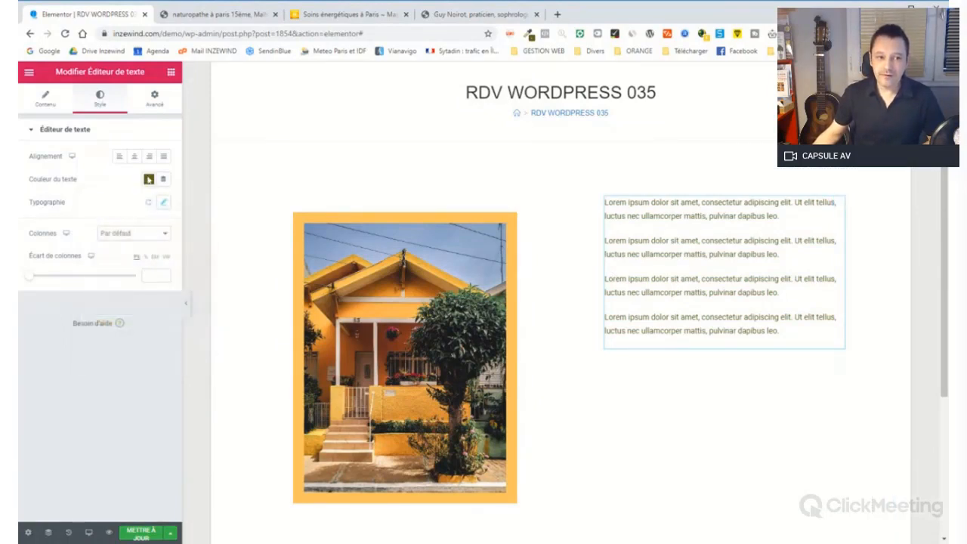
click(163, 202)
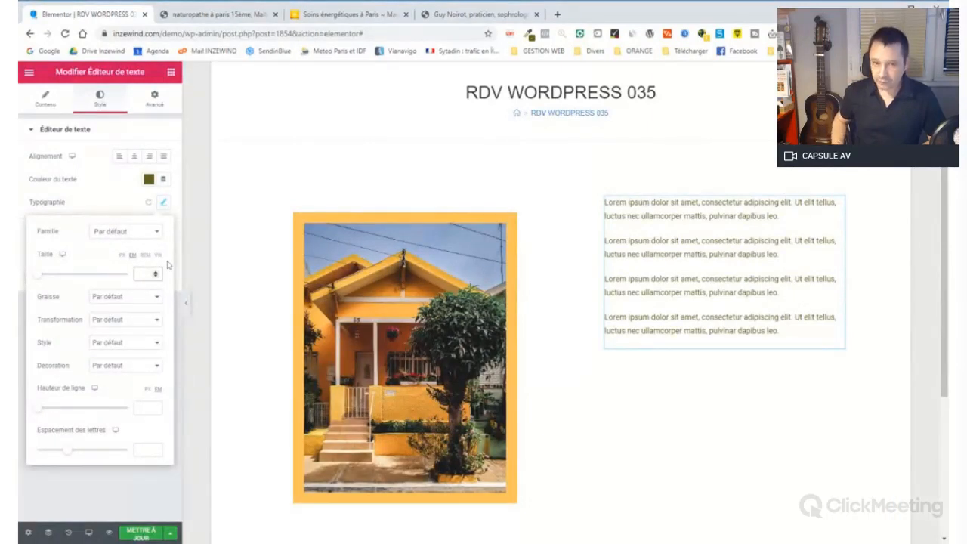
text(1.3)
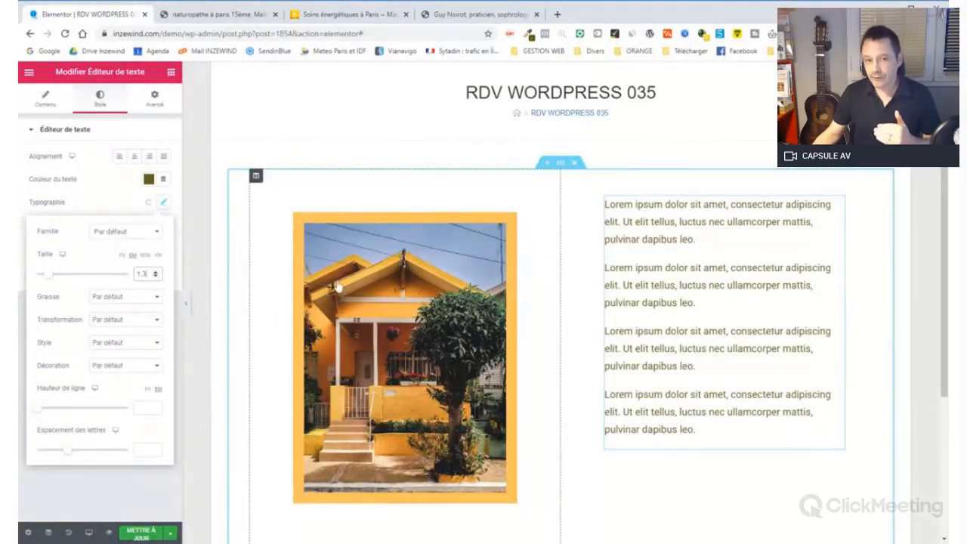
- Set the text column's vertical alignment to Milieu, matching the image column
click(256, 176)
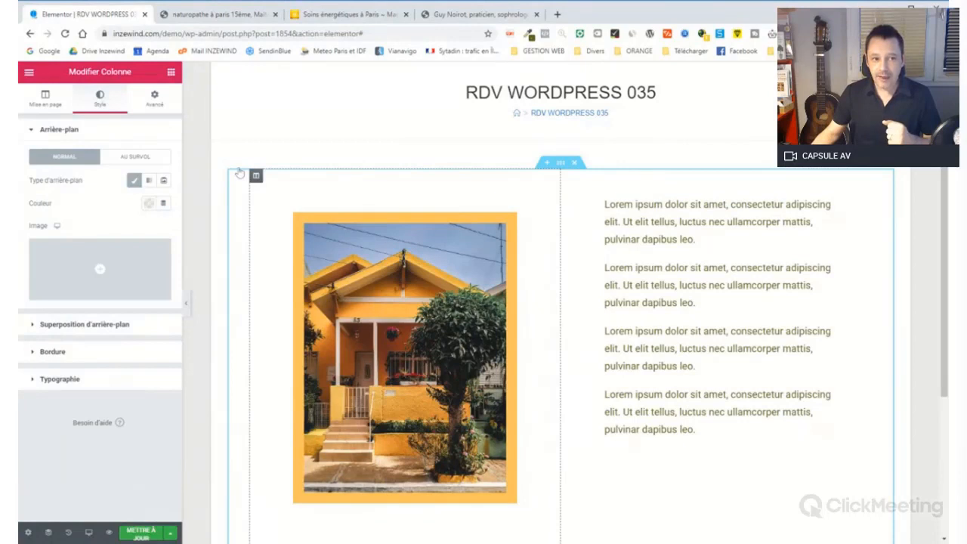
click(239, 173)
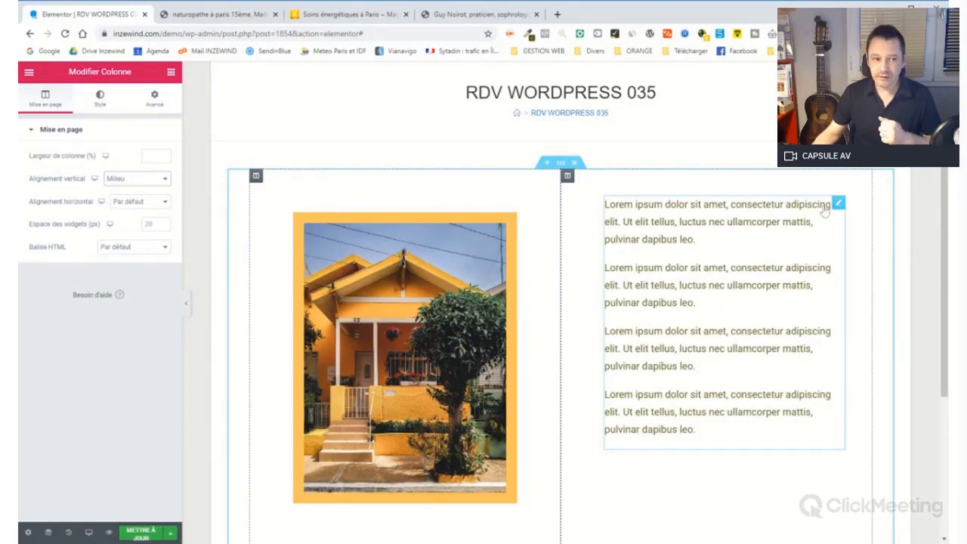
click(567, 175)
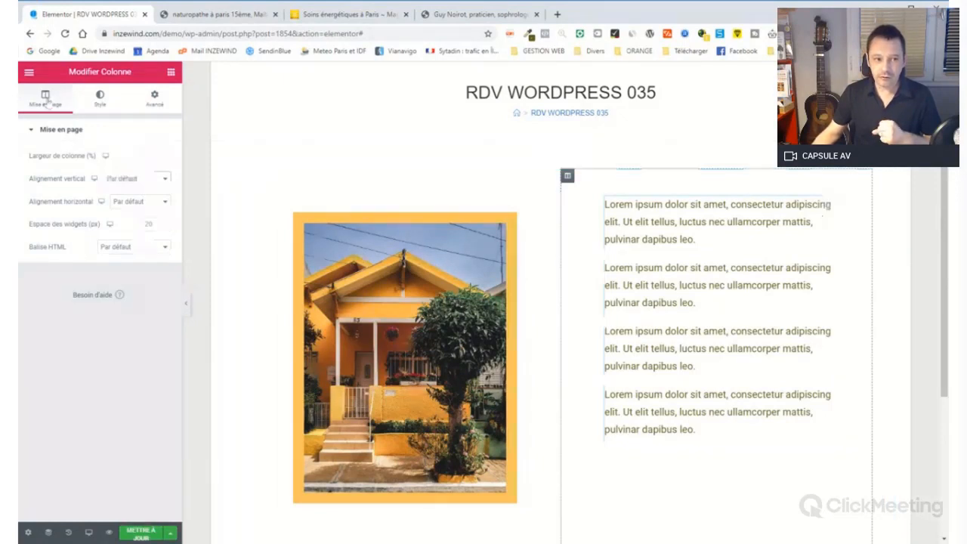
click(136, 178)
click(132, 216)
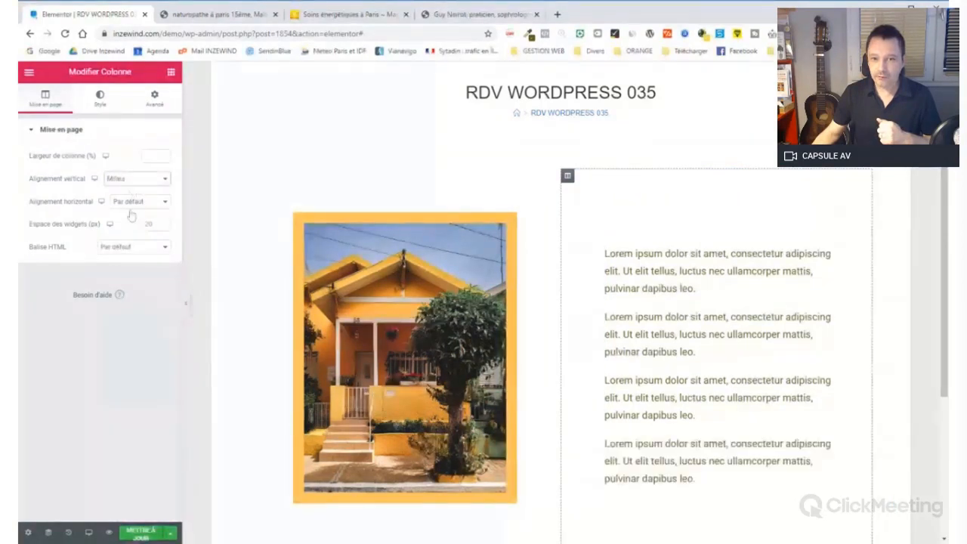
click(921, 169)
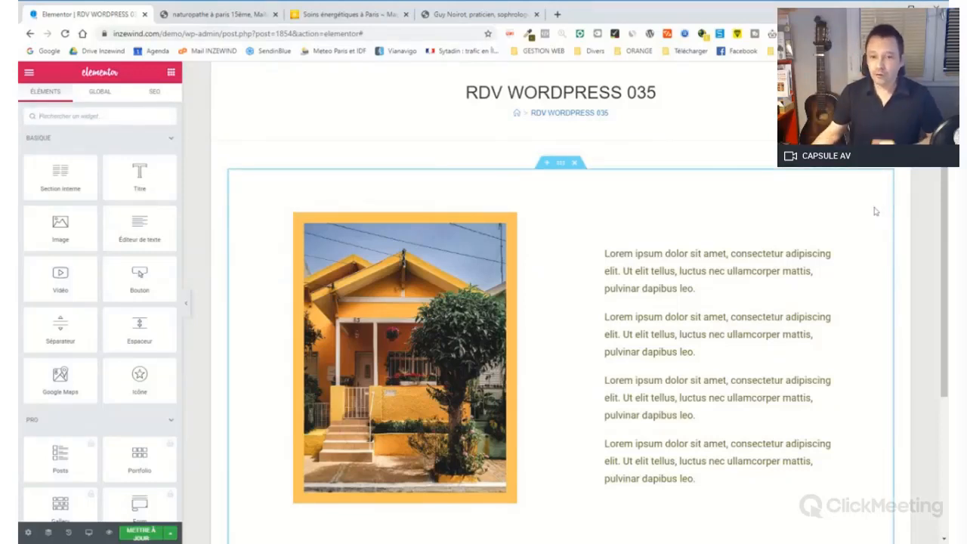
- Set the light green text column's vertical alignment to Haut
scroll(913, 170, down, 1)
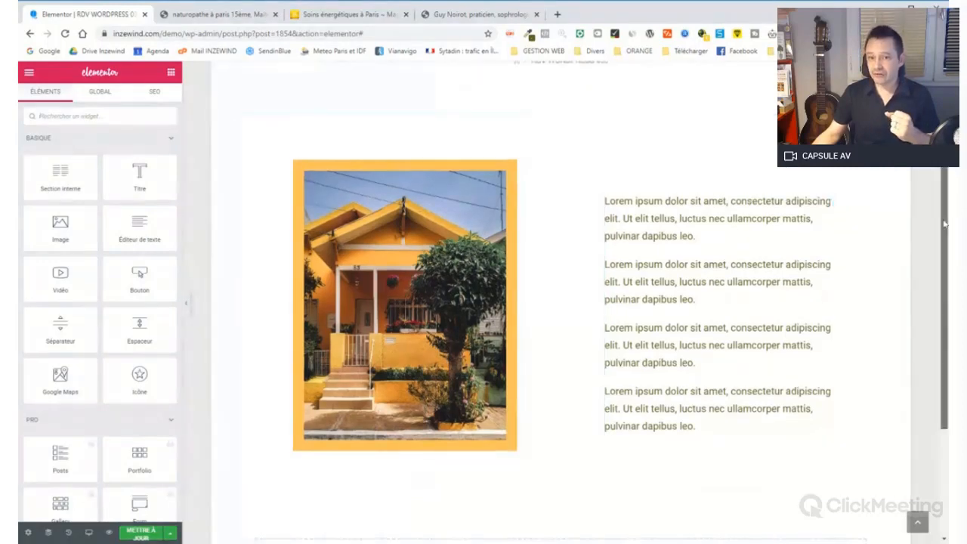
scroll(735, 231, up, 2)
scroll(559, 302, down, 1)
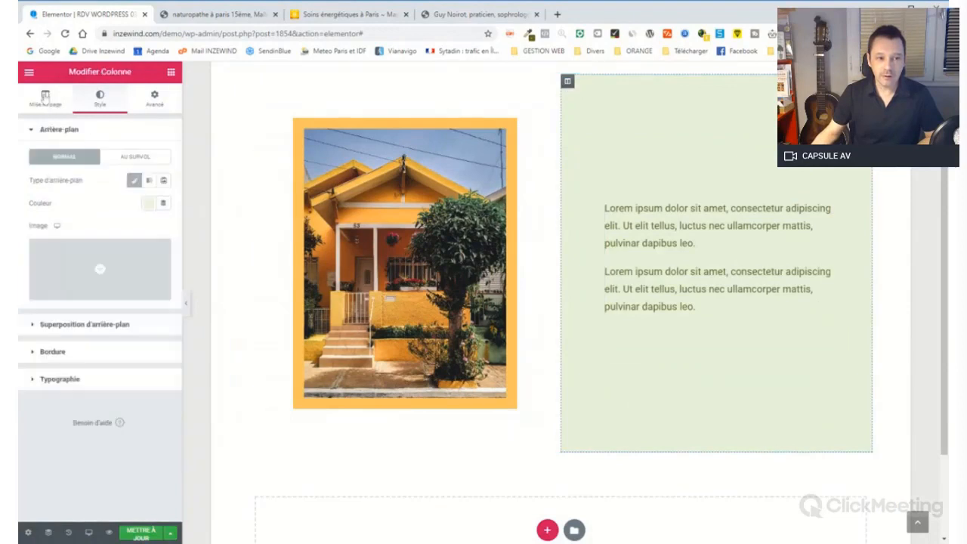
click(46, 99)
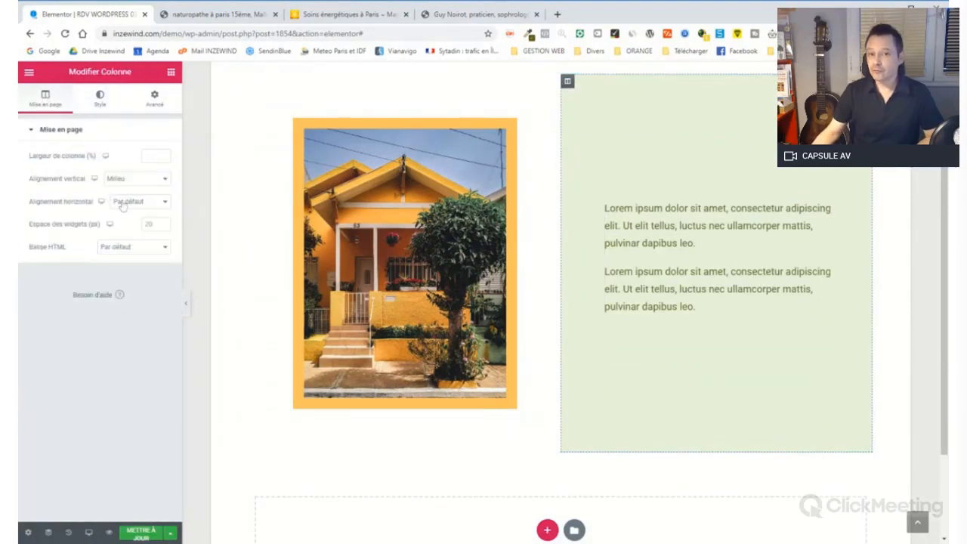
click(122, 204)
scroll(504, 202, up, 1)
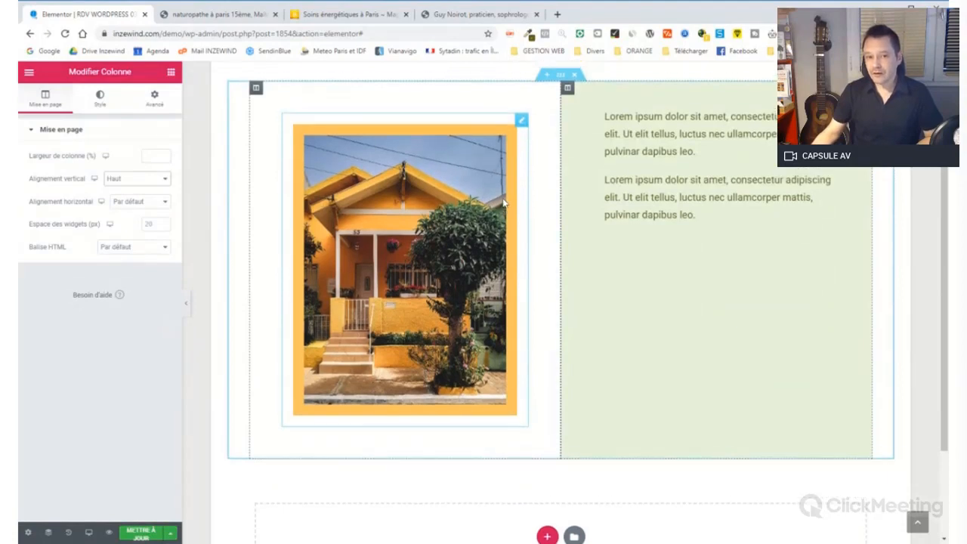
scroll(504, 202, up, 1)
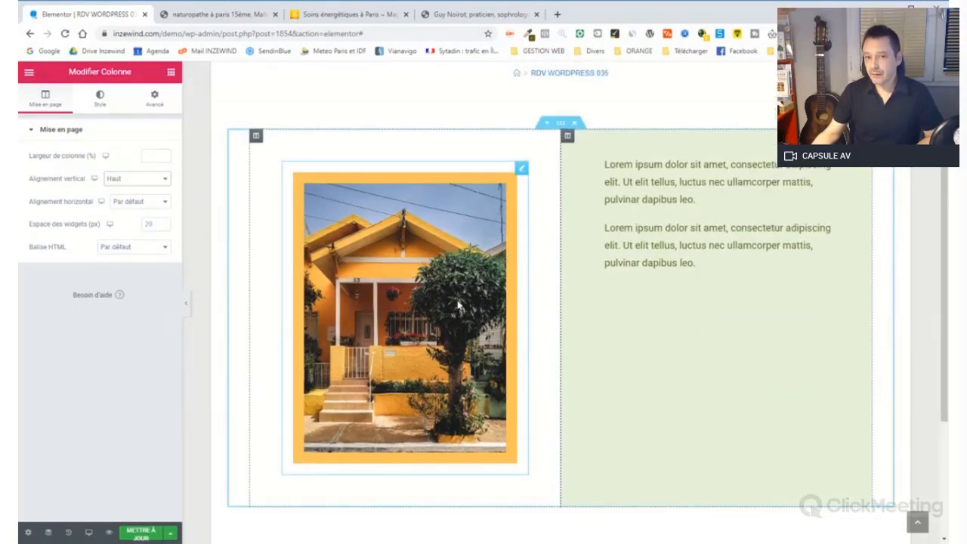
scroll(458, 304, down, 1)
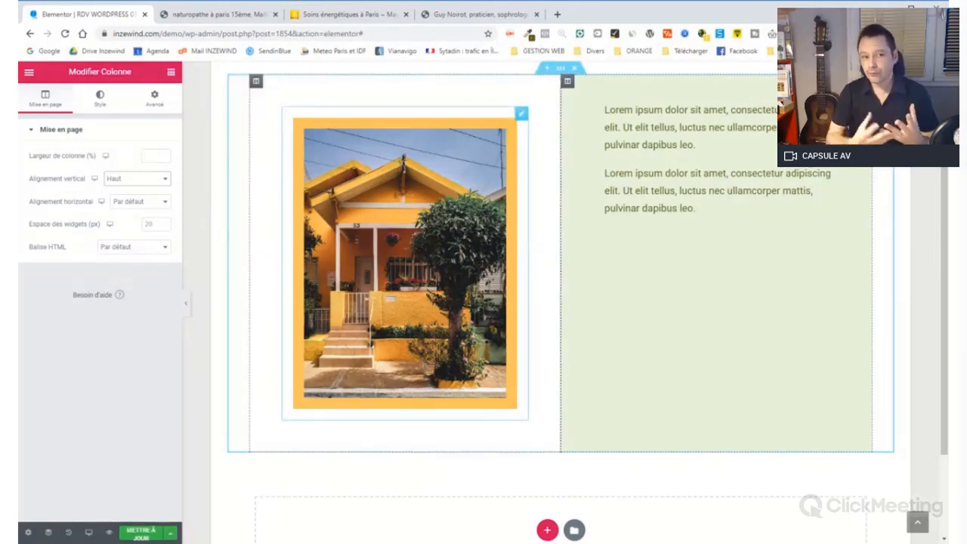
- Unlink the image widget's margin values, try a top margin of 150 and raise it to 200
click(521, 115)
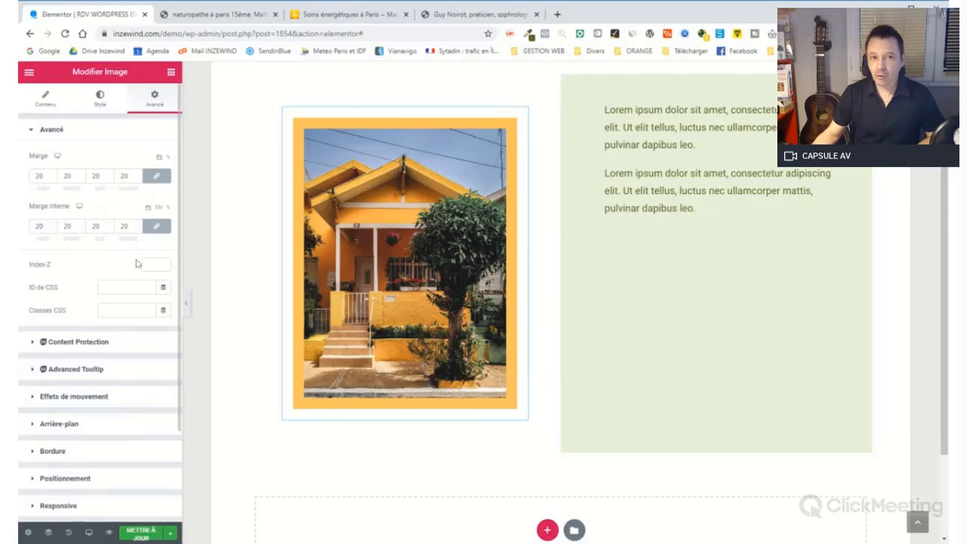
click(156, 176)
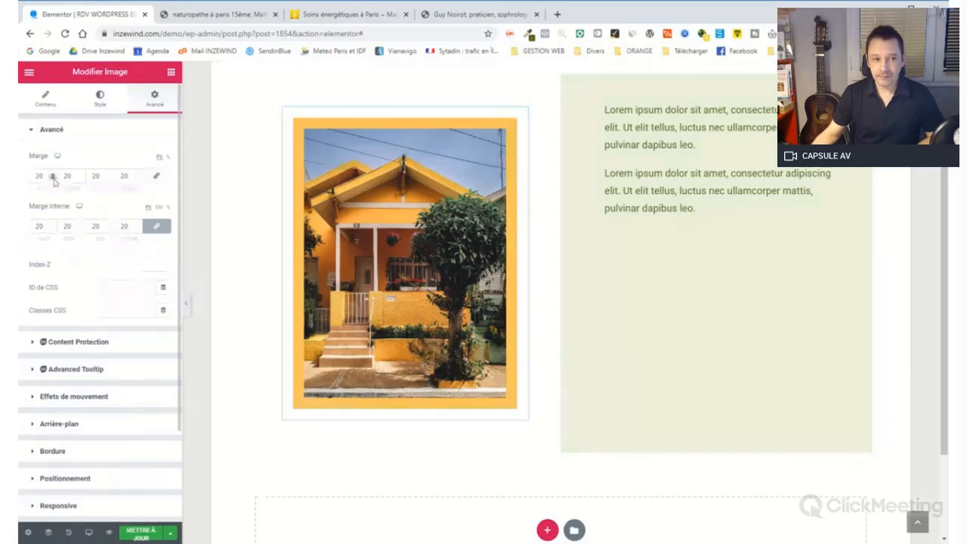
drag(47, 178, 26, 181)
text(150)
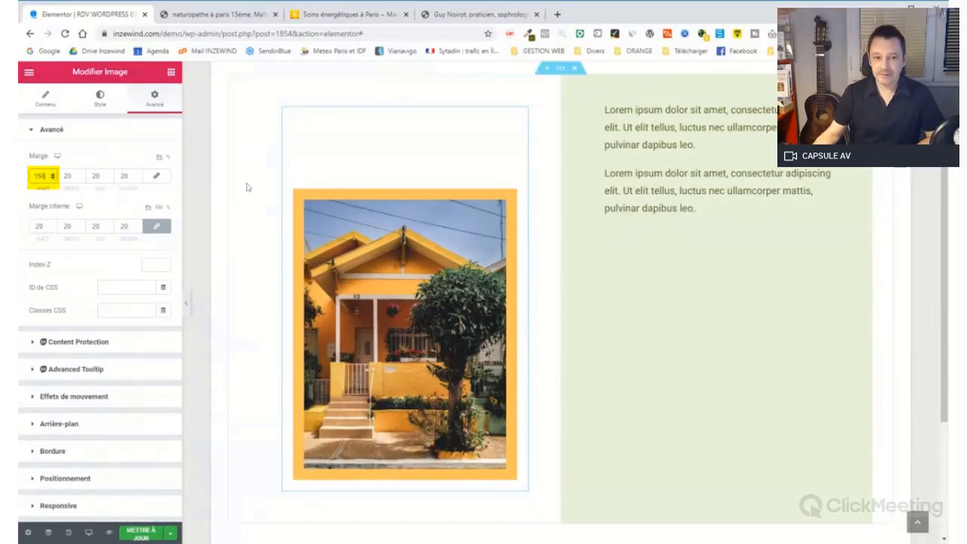
scroll(253, 187, down, 3)
scroll(373, 177, up, 1)
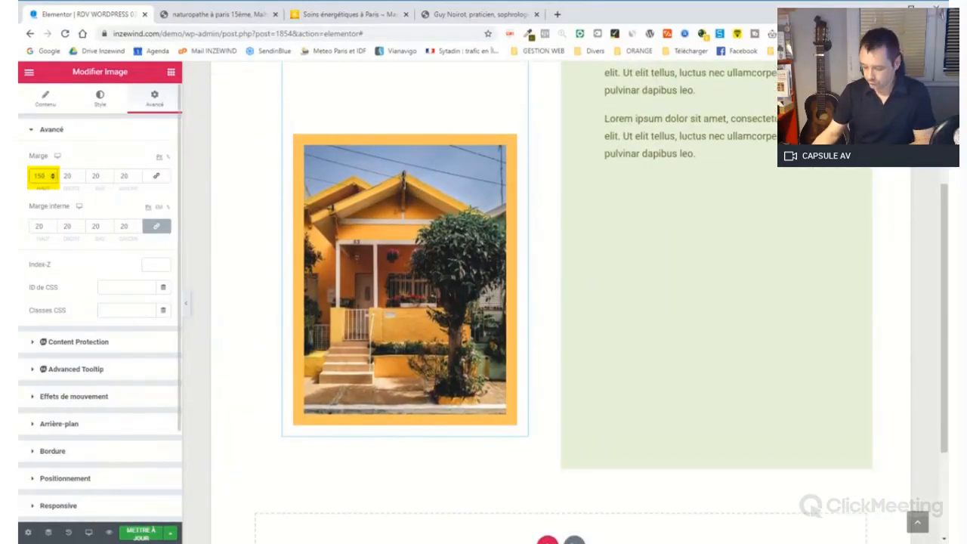
double_click(40, 176)
text(200)
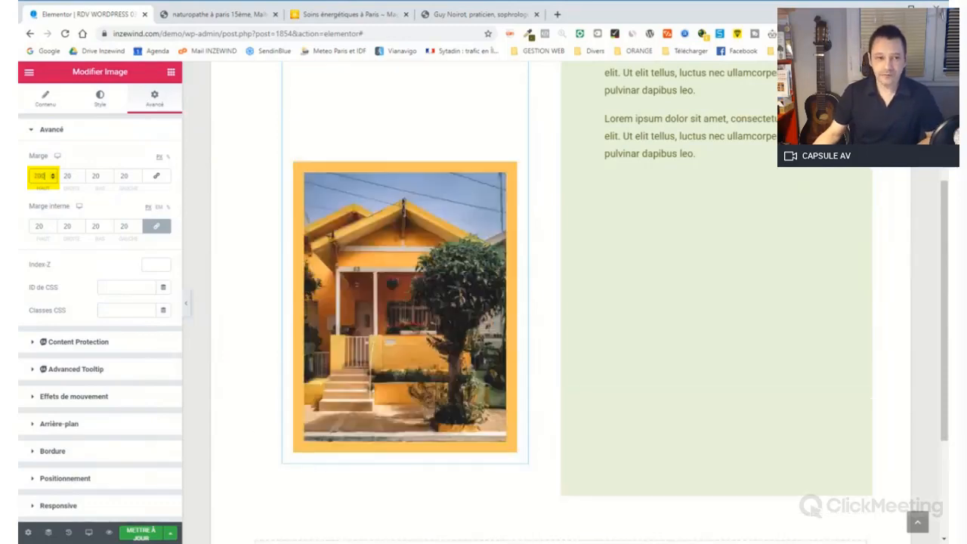
- Set the image widget's top margin to 300
scroll(226, 241, up, 1)
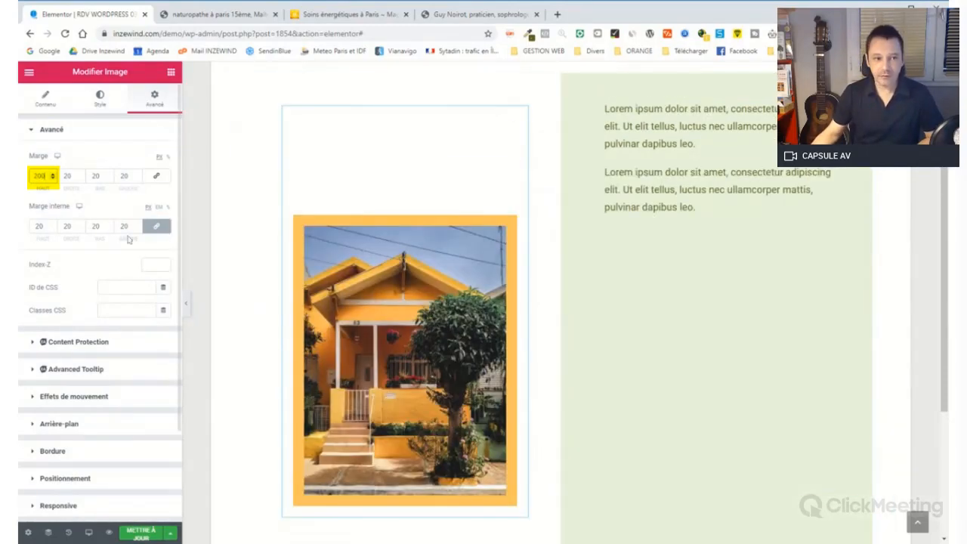
double_click(41, 176)
text(300)
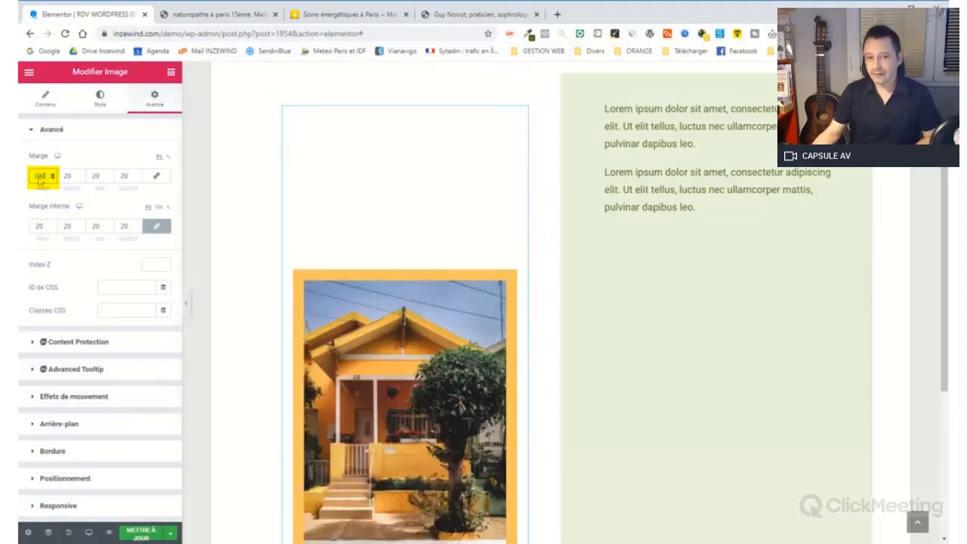
scroll(497, 211, down, 1)
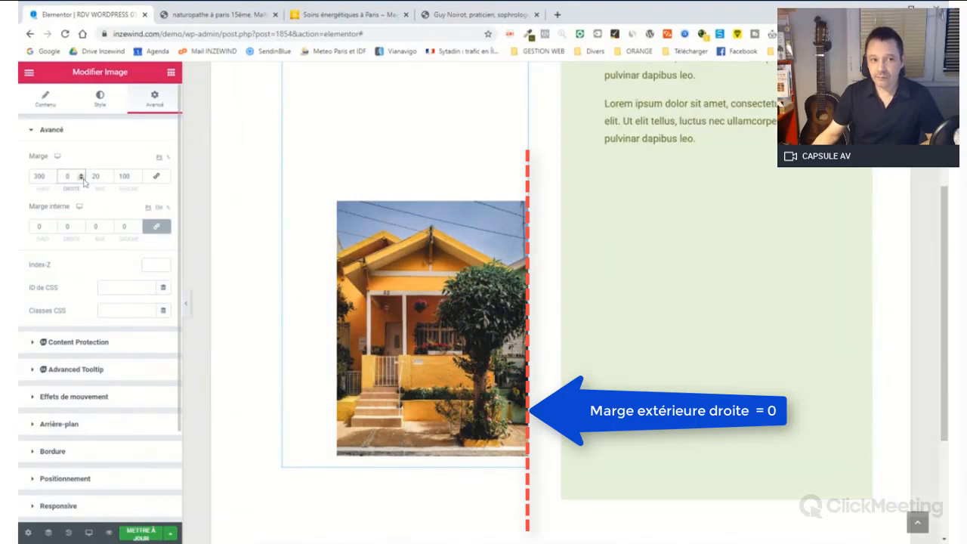
- Lower the image widget's right margin to -103 so the photo extends towards the text column
click(81, 179)
click(81, 179)
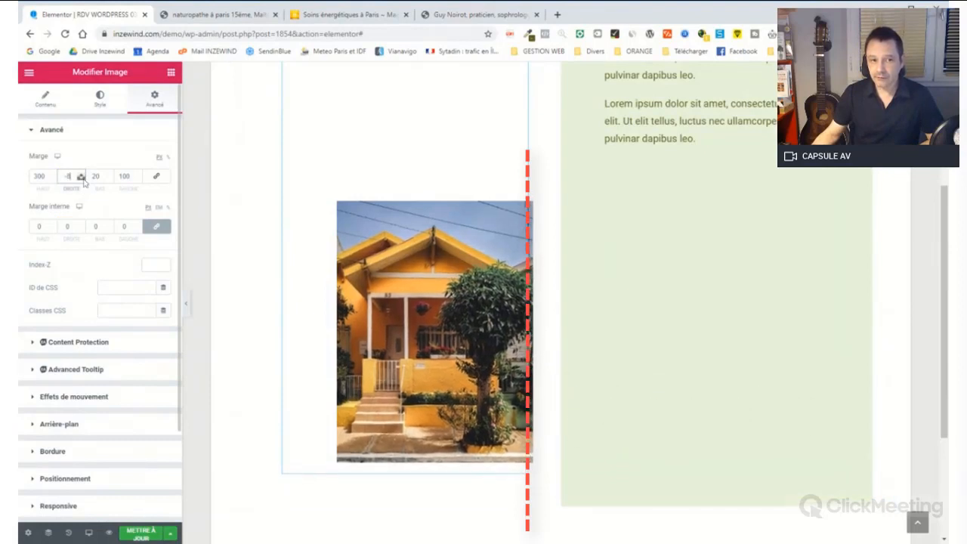
click(83, 179)
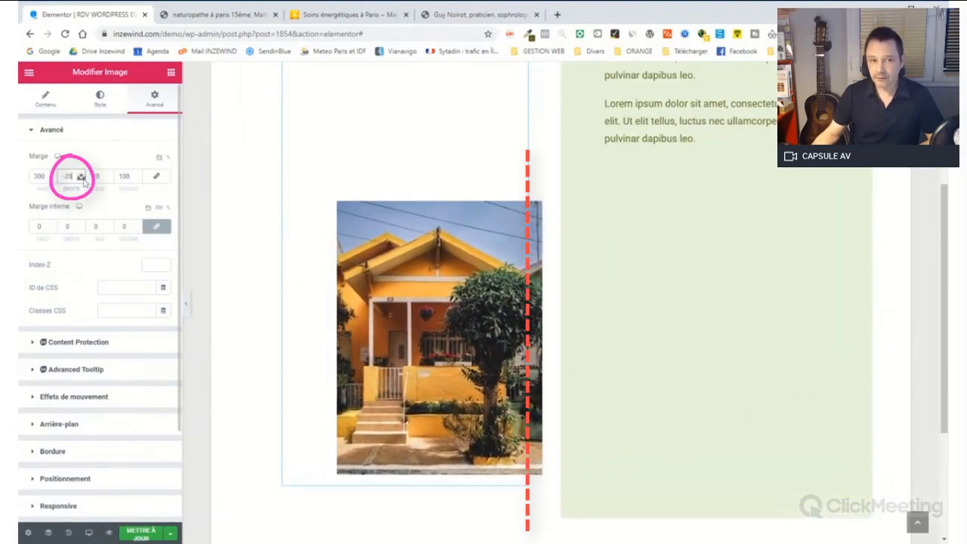
click(83, 179)
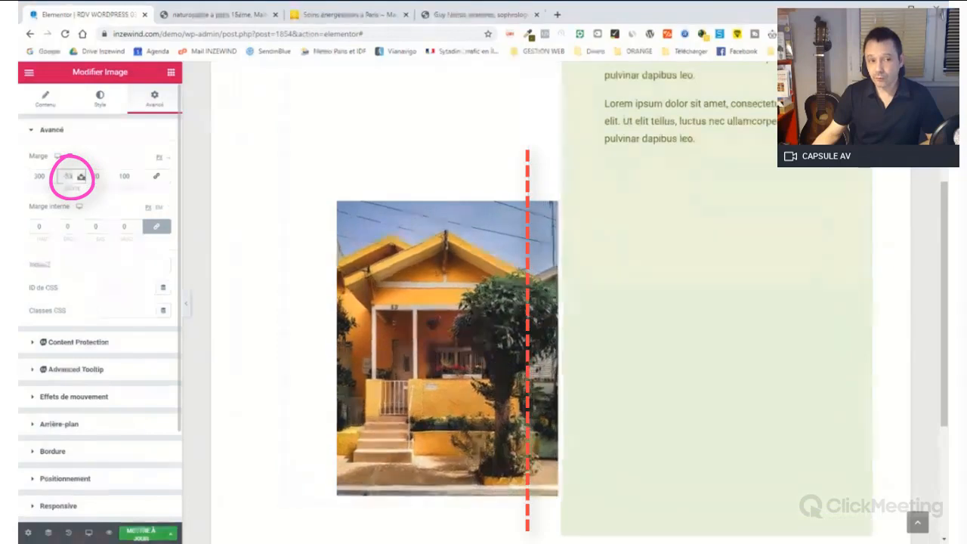
click(81, 178)
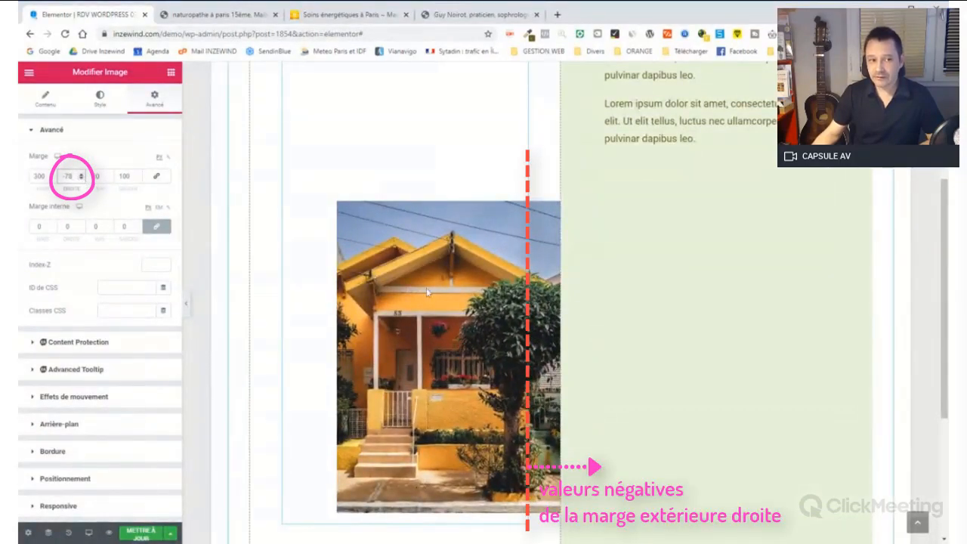
scroll(426, 287, down, 1)
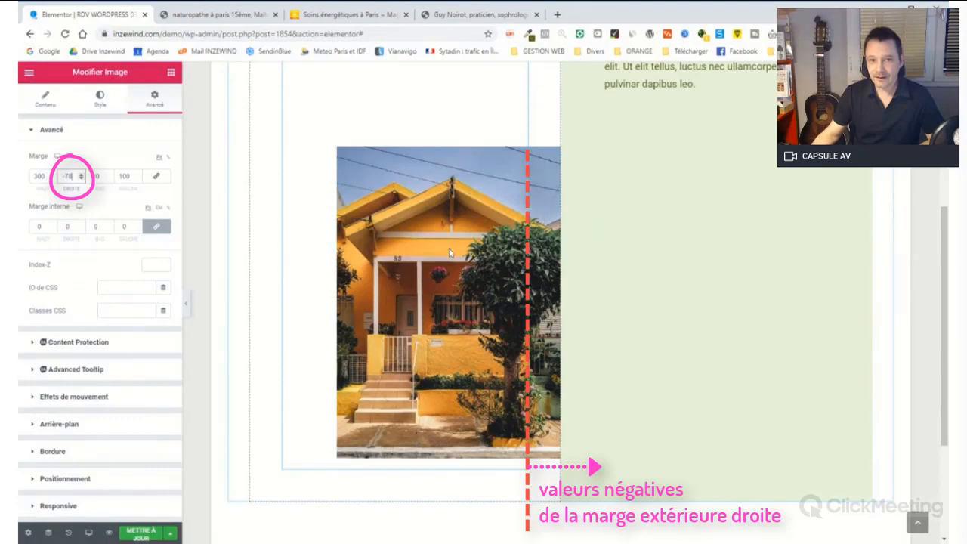
key(Down)
key(Down)
key(Down)
key(Down)
key(Down)
key(Down)
key(Down)
key(Down)
key(Down)
key(Down)
key(Down)
key(Down)
key(Down)
key(Down)
key(Down)
key(Down)
key(Down)
key(Down)
key(Down)
key(Down)
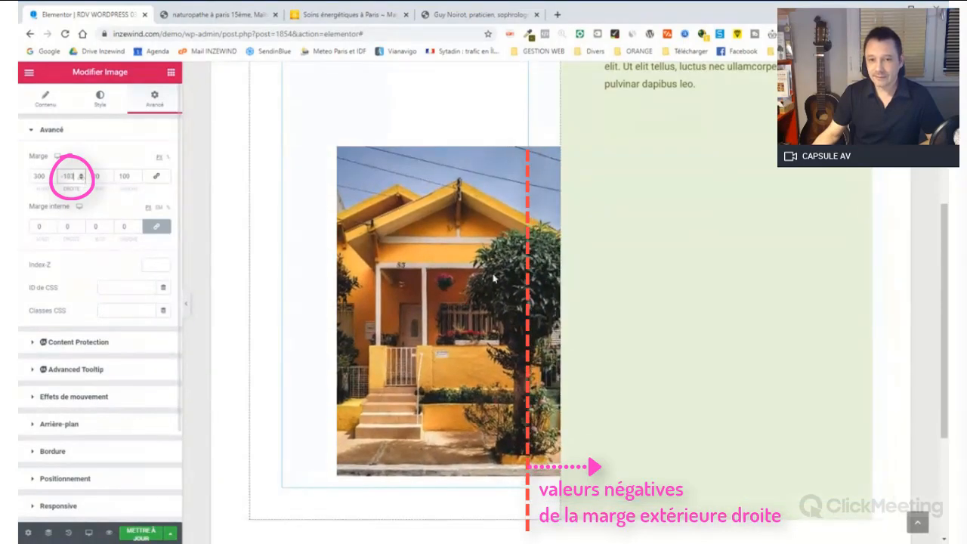
- Set the image widget's Index-Z to 10 to bring the photo in front of the green column
scroll(520, 298, up, 3)
scroll(520, 298, down, 2)
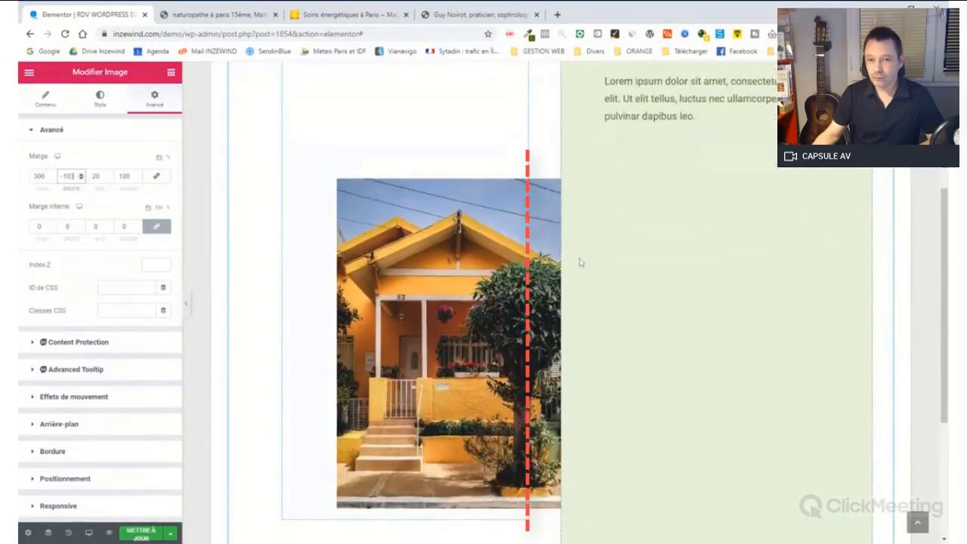
scroll(579, 262, up, 3)
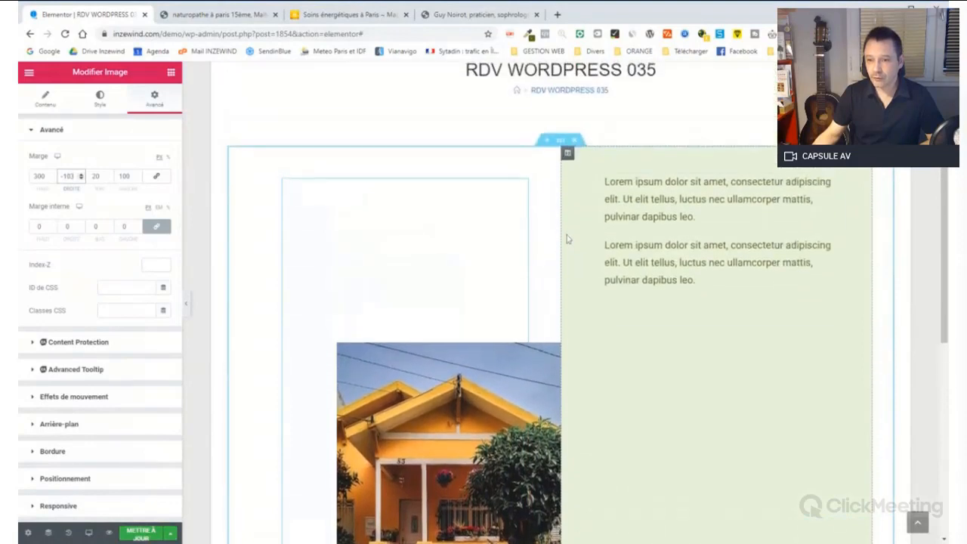
scroll(637, 252, down, 3)
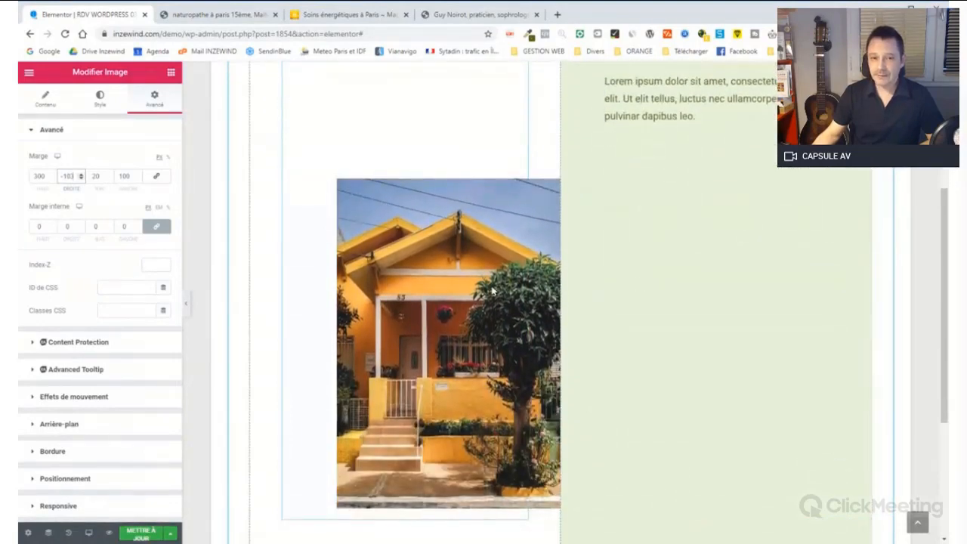
scroll(492, 289, up, 1)
scroll(489, 280, down, 1)
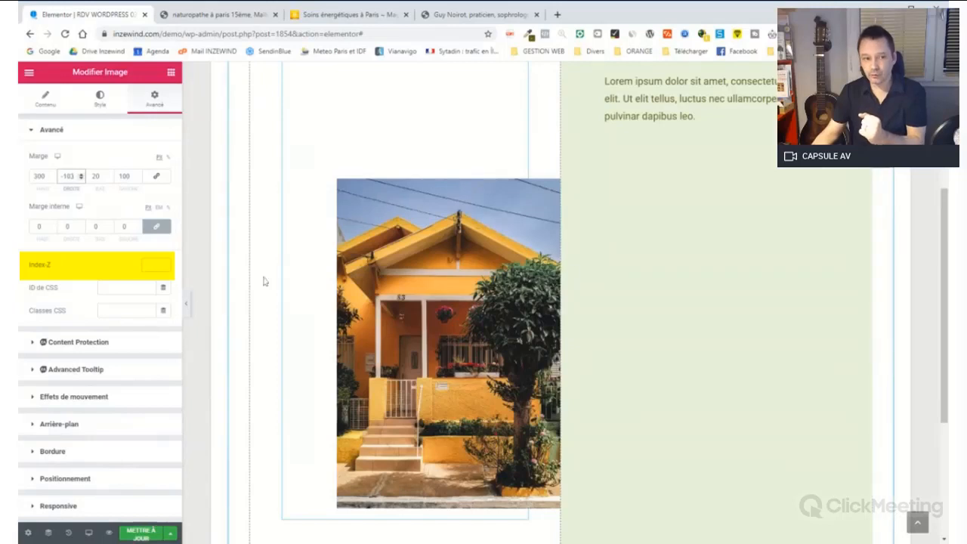
click(147, 263)
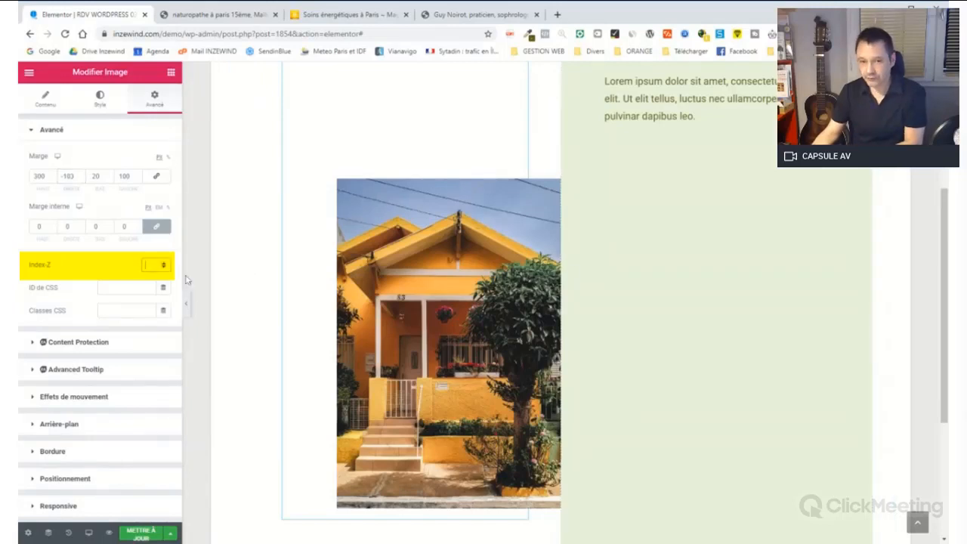
text(1)
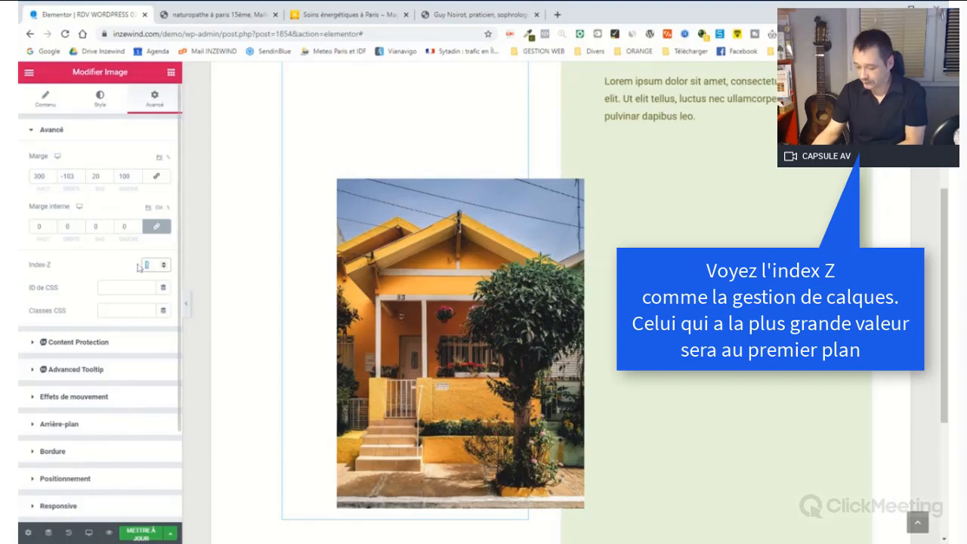
text(0)
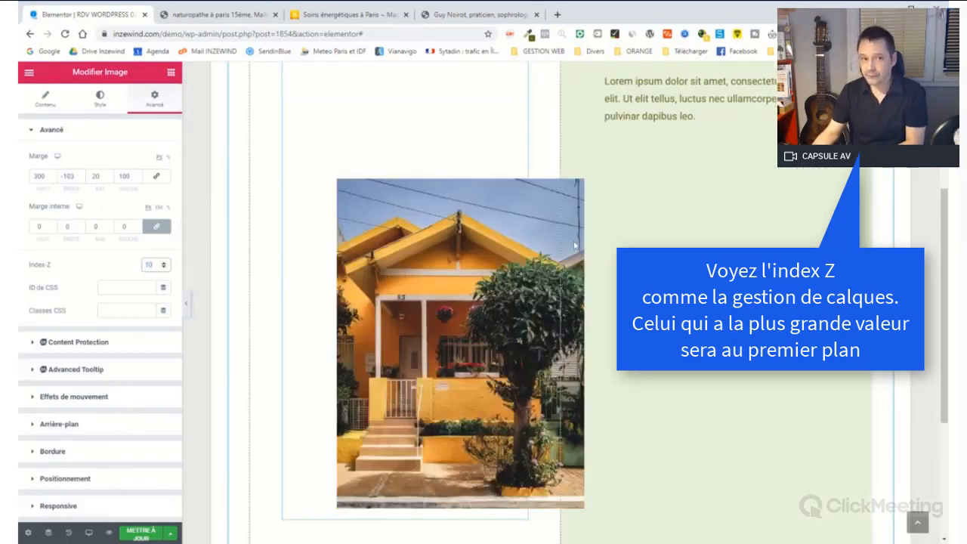
scroll(580, 248, up, 2)
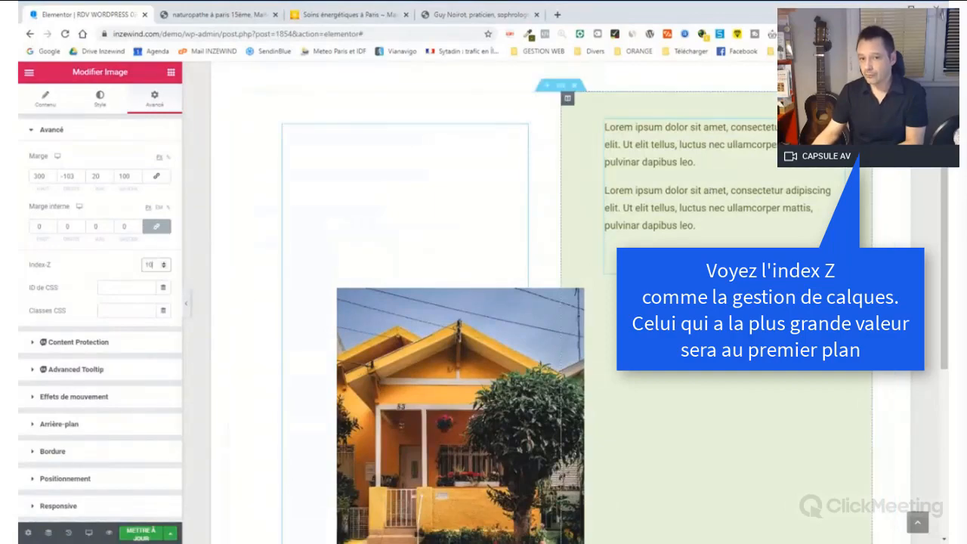
scroll(452, 352, down, 3)
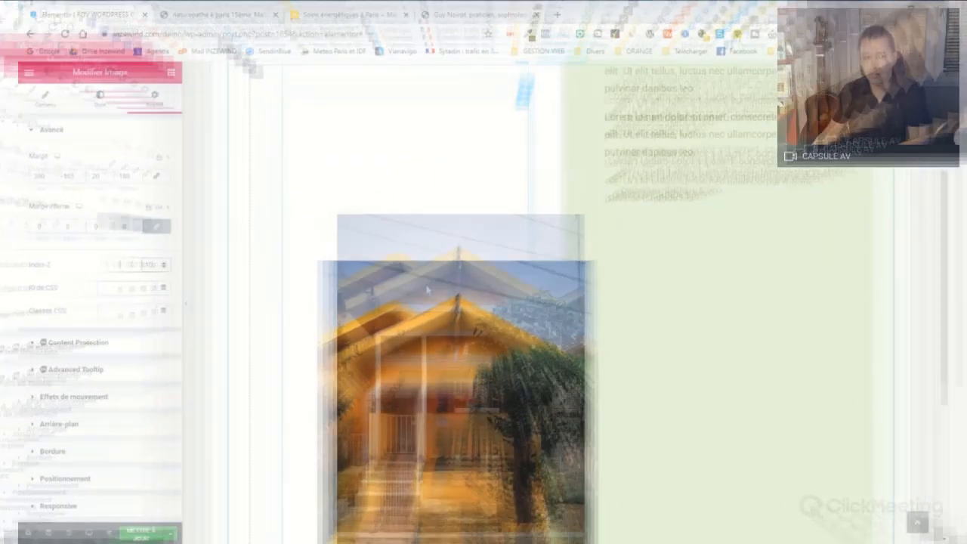
- Give the green text column a top margin of 60 and a left margin of -90
scroll(442, 281, up, 2)
scroll(626, 222, up, 1)
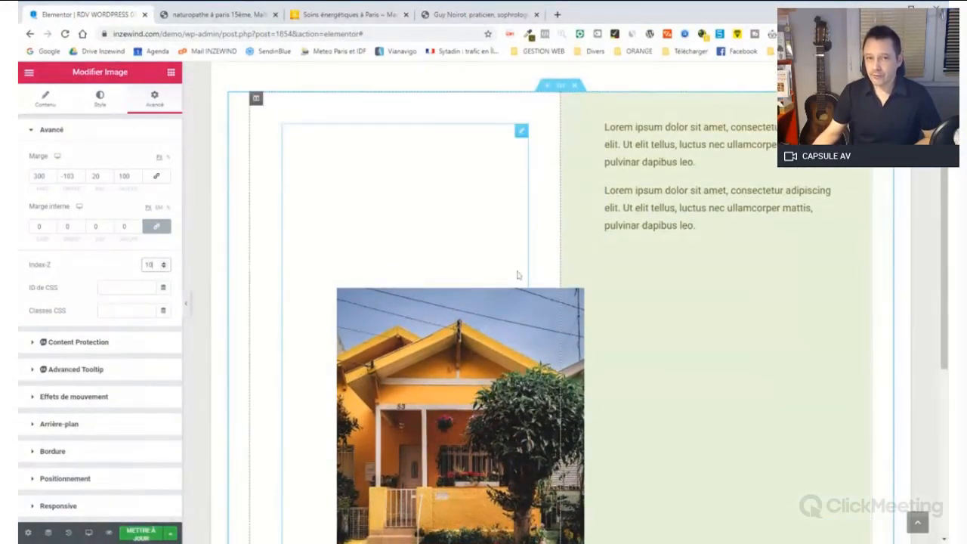
click(546, 126)
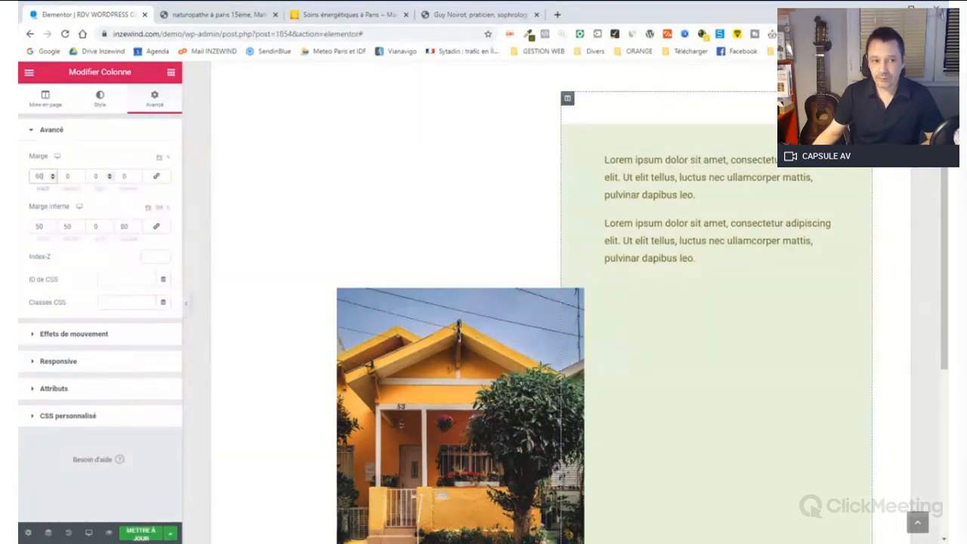
click(138, 179)
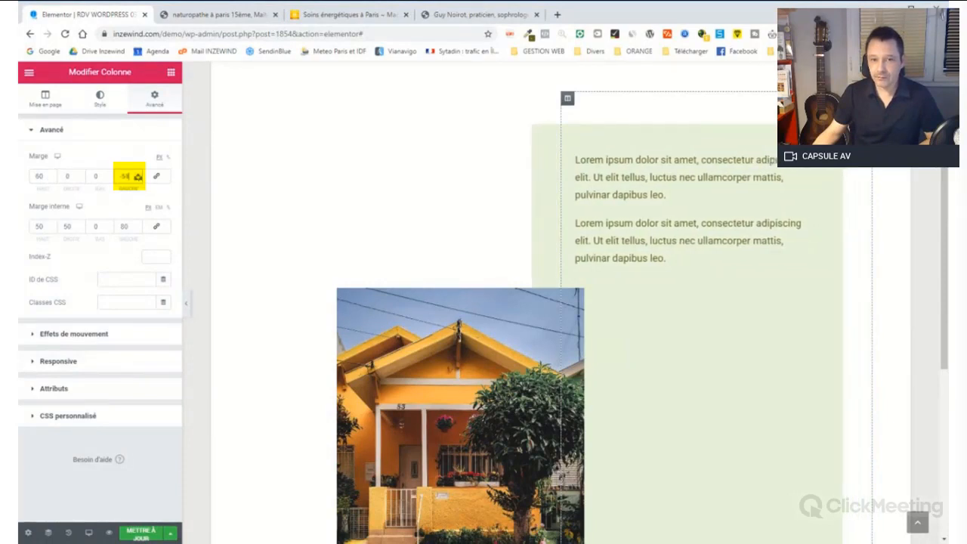
scroll(846, 264, down, 4)
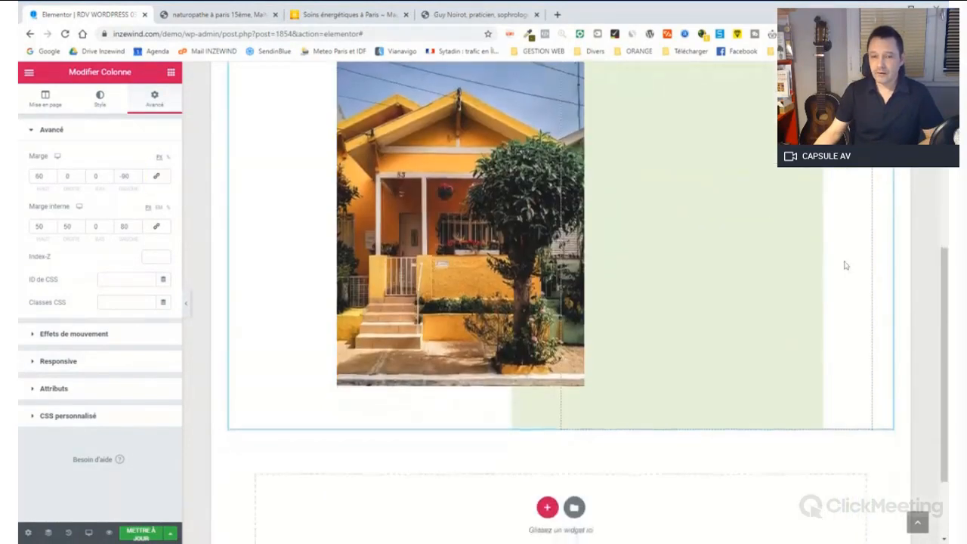
scroll(845, 263, up, 2)
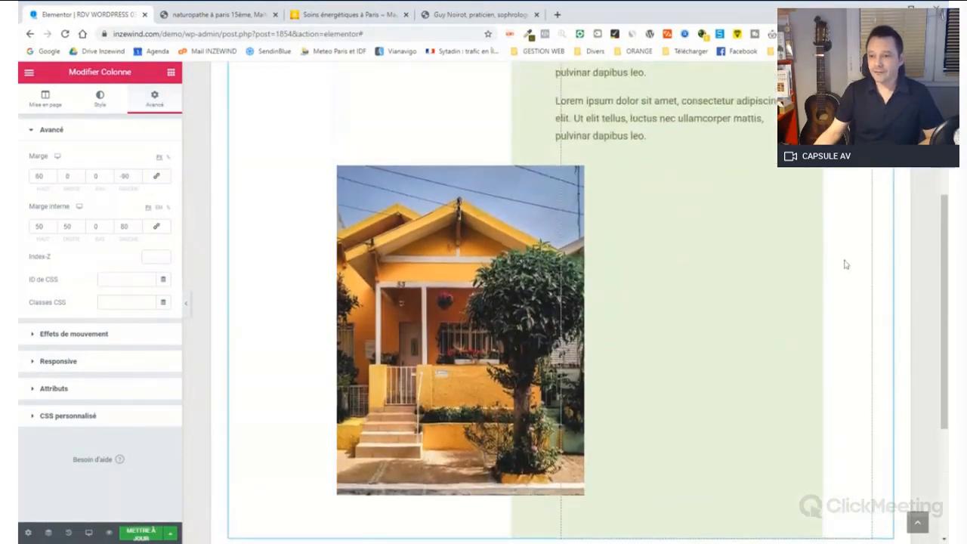
scroll(772, 260, down, 1)
scroll(736, 269, up, 1)
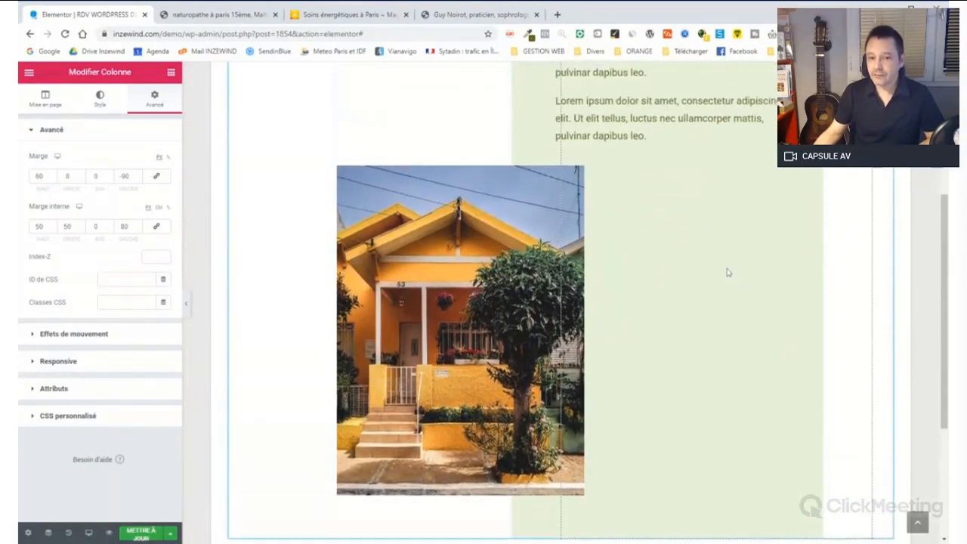
scroll(714, 270, down, 1)
scroll(704, 269, down, 1)
scroll(722, 330, up, 3)
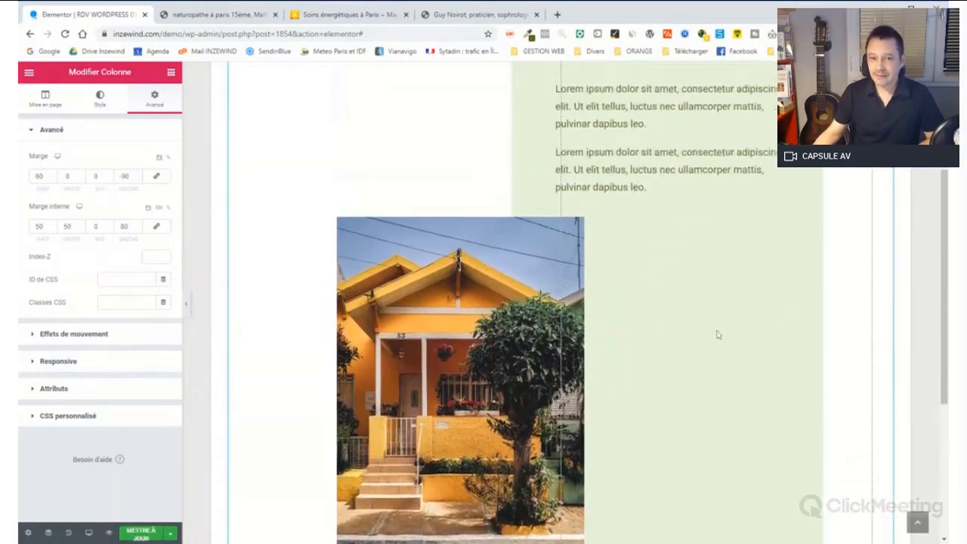
scroll(716, 335, down, 1)
scroll(703, 322, up, 4)
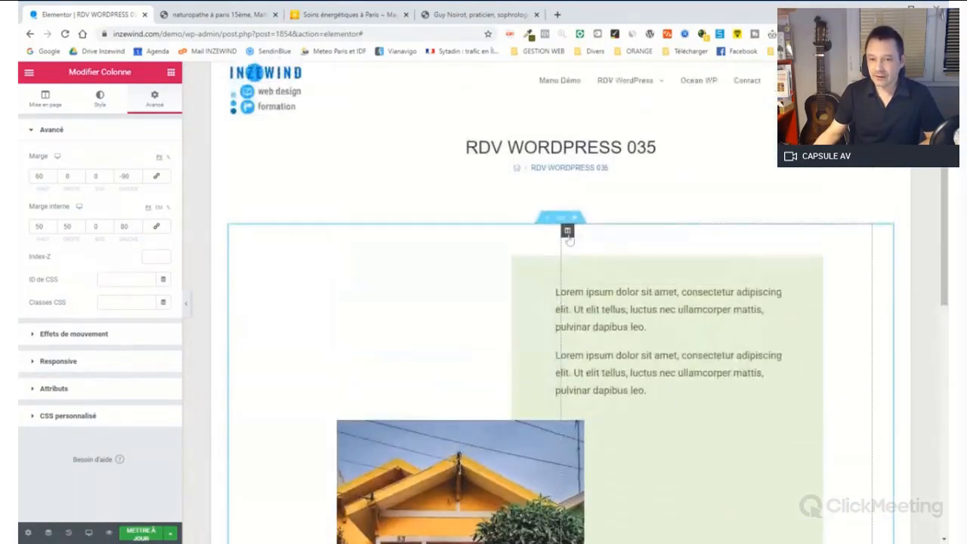
- Try raising the green text column's bottom margin to 165
scroll(702, 322, down, 2)
scroll(455, 232, down, 3)
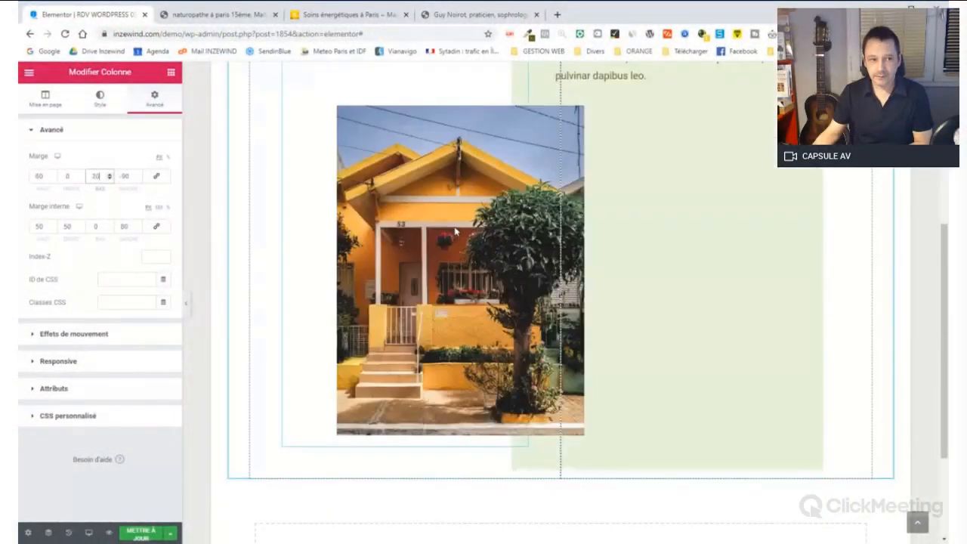
key(Up)
key(Up)
key(Up)
key(Up)
key(Up)
key(Up)
key(Up)
key(Up)
key(Up)
key(Up)
key(Up)
key(Up)
key(Up)
key(Up)
key(Up)
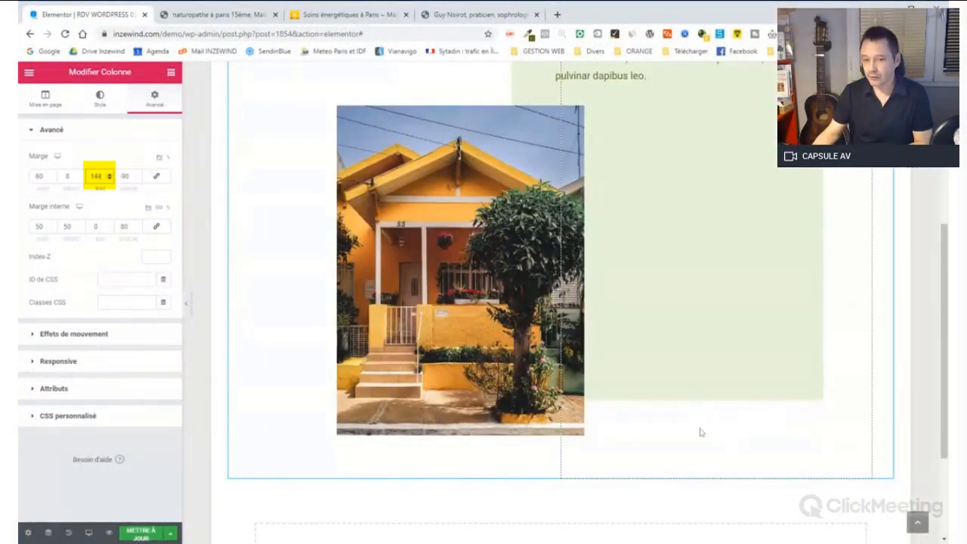
key(Up)
key(Up)
key(Up)
key(Up)
key(Up)
key(Up)
key(Up)
key(Up)
key(Up)
key(Up)
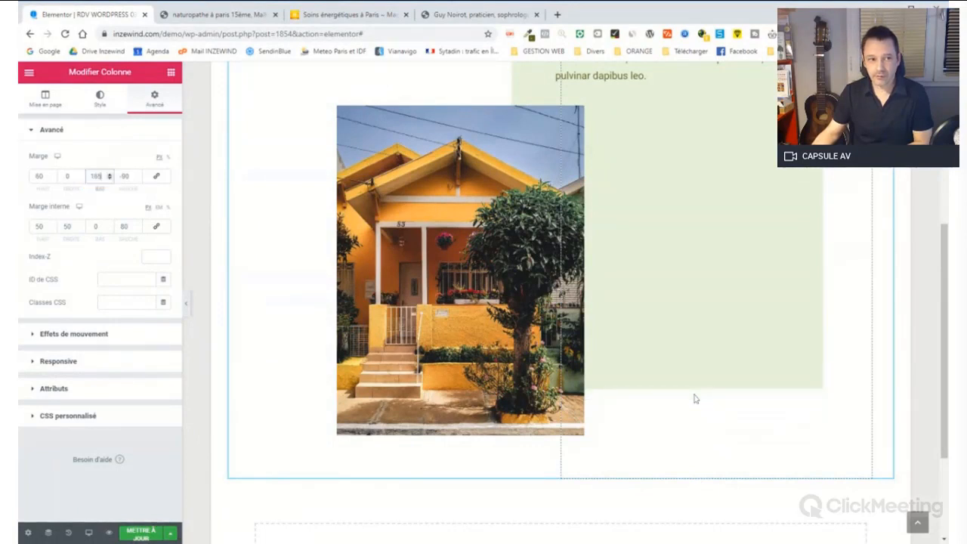
- Set the green text column's bottom margin to 400 and check the overlap with the photo
key(BackSpace)
key(BackSpace)
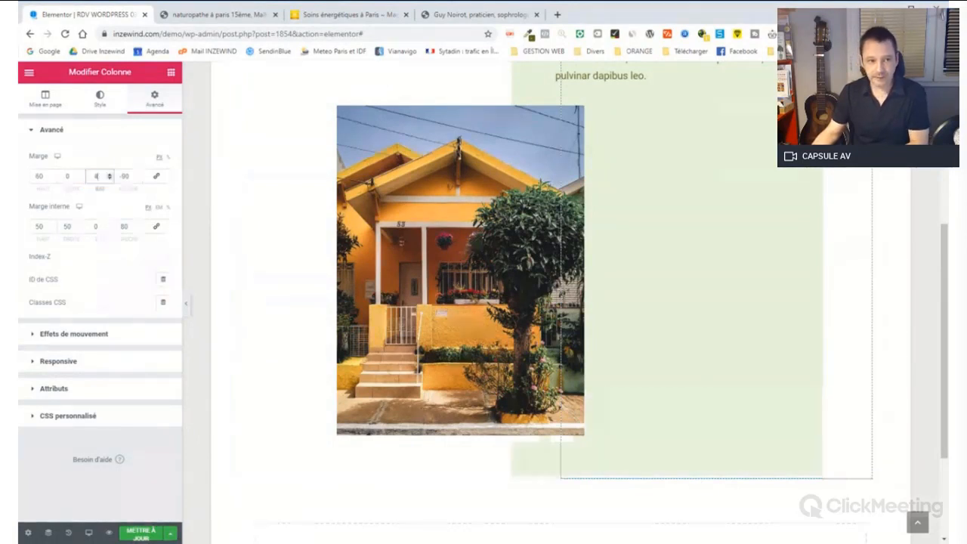
text(00)
scroll(778, 304, up, 1)
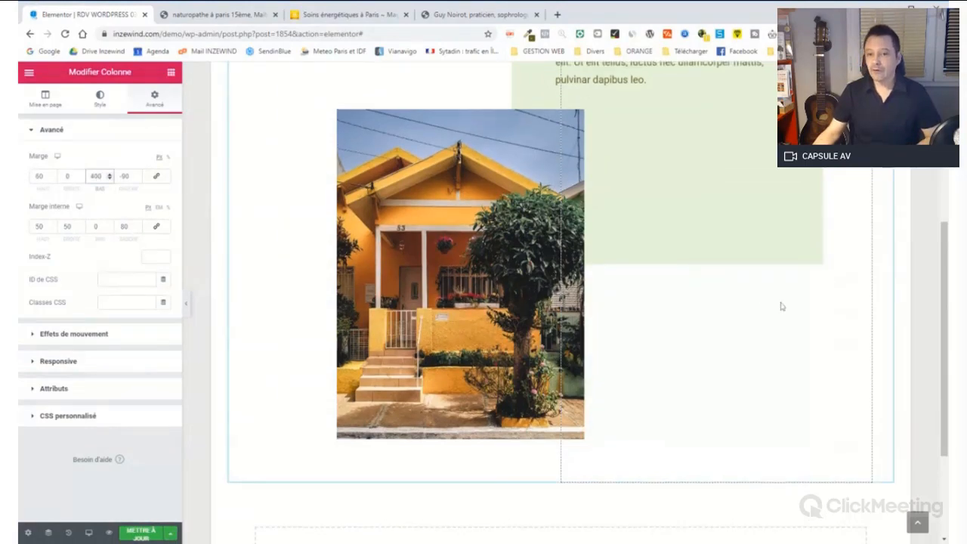
scroll(780, 300, up, 3)
scroll(777, 296, down, 3)
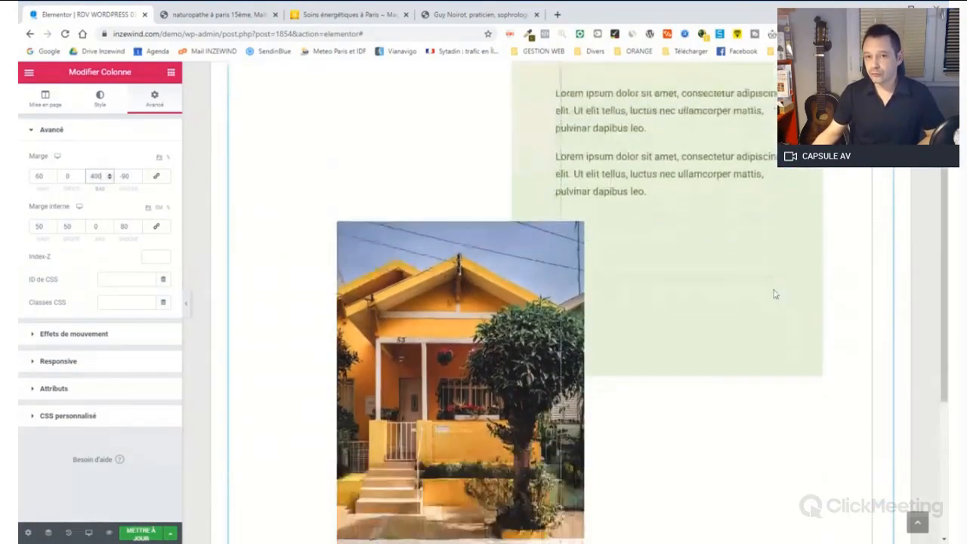
scroll(759, 296, up, 1)
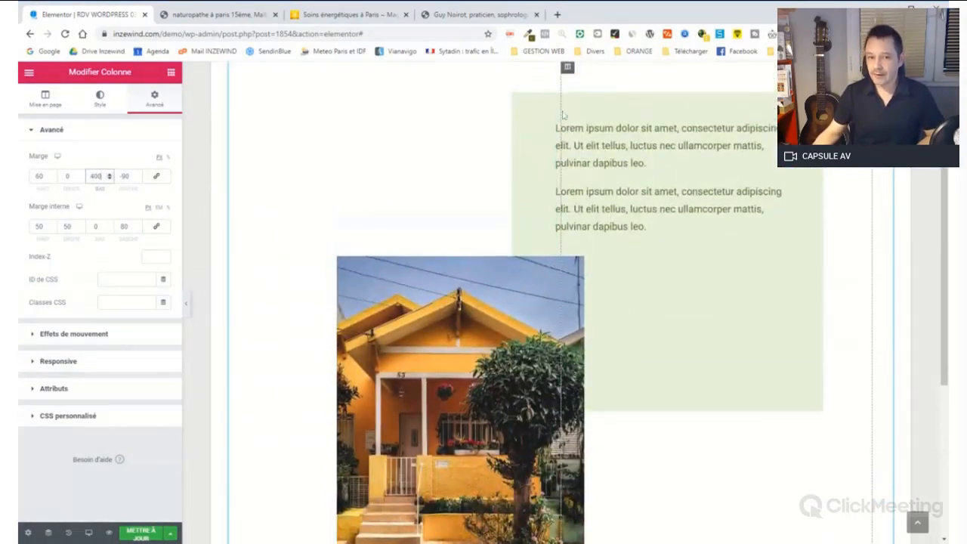
scroll(674, 374, down, 1)
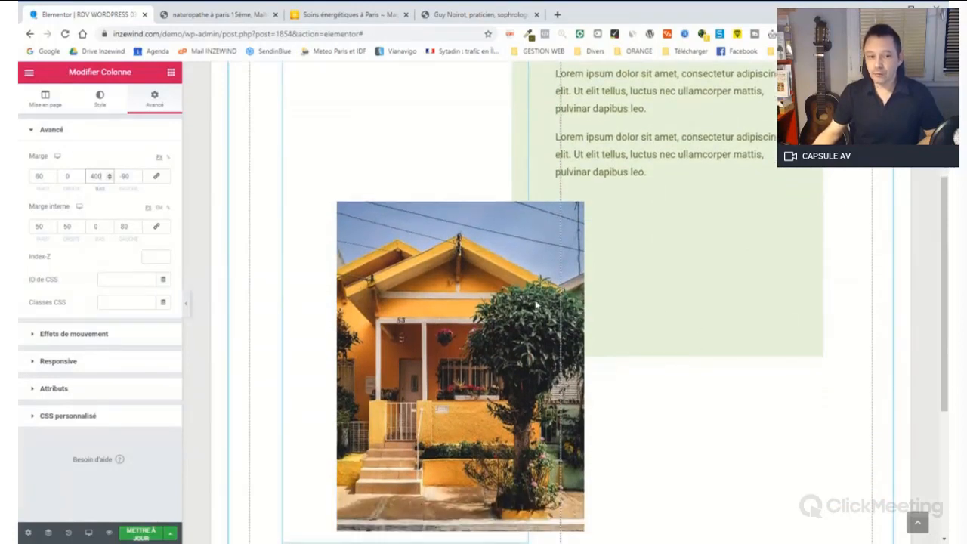